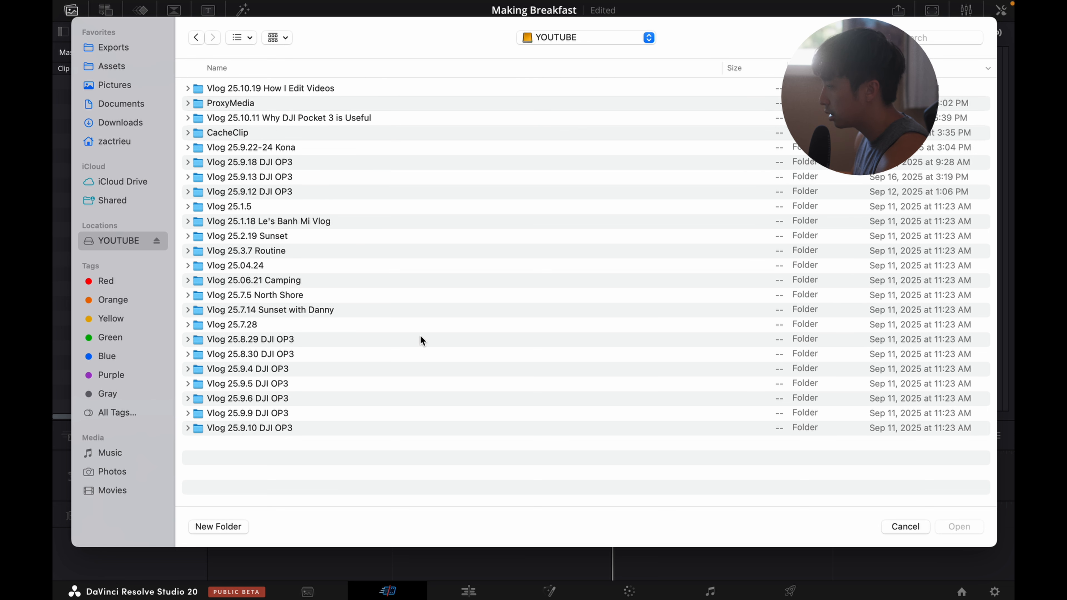
Step: Import clips C1314.MP4 through C1321.MP4 from the FOOTAGE folder of Vlog 25.10.19 How I Edit Videos
{"action": "double_click", "coordinate": [281, 88]}
{"action": "double_click", "coordinate": [227, 105]}
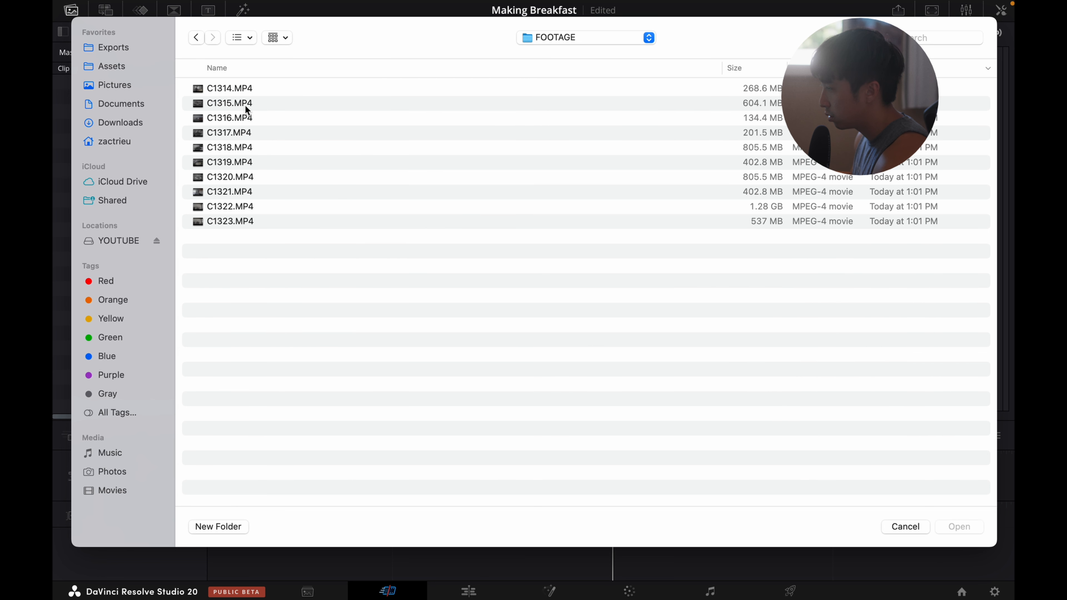
{"action": "left_click", "coordinate": [238, 89]}
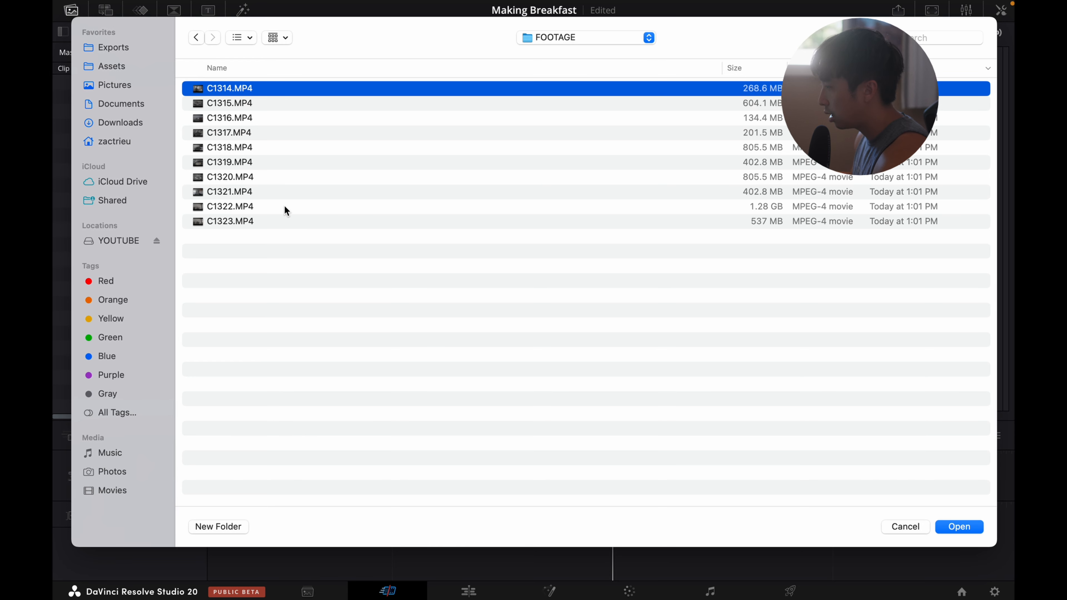
{"action": "left_click", "coordinate": [279, 195], "text": "shift"}
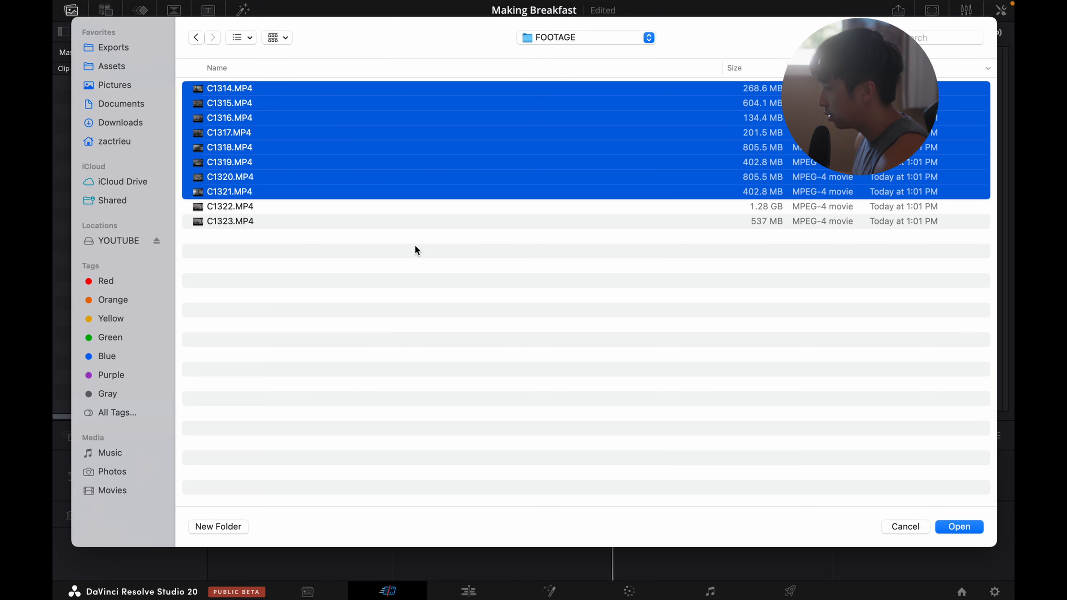
{"action": "left_click", "coordinate": [976, 527]}
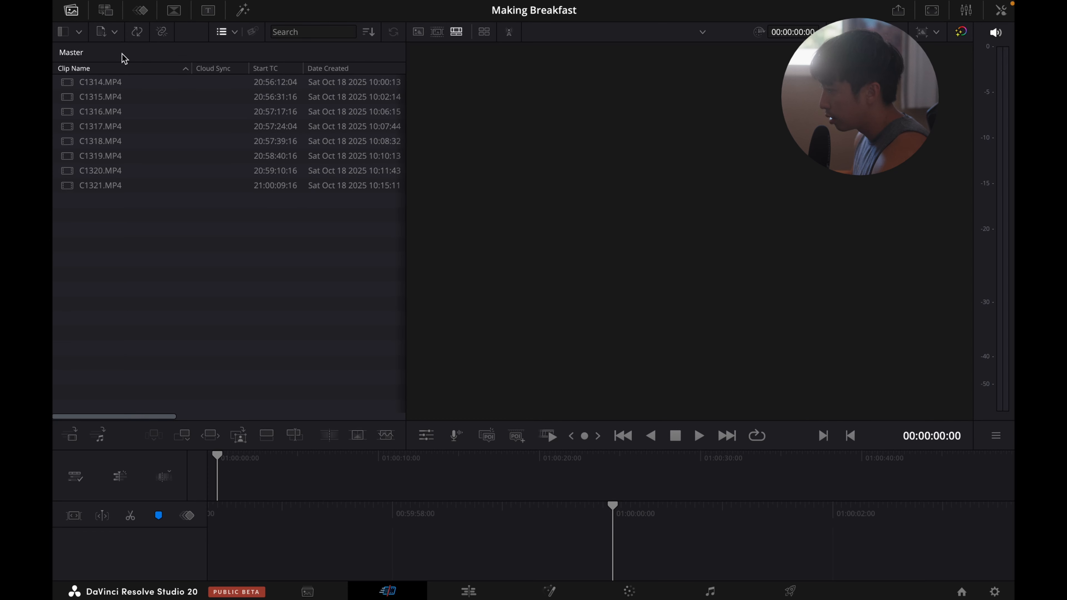
Step: Preview clip C1314.MP4 in the viewer by scrubbing and playing through it
{"action": "left_click", "coordinate": [127, 84]}
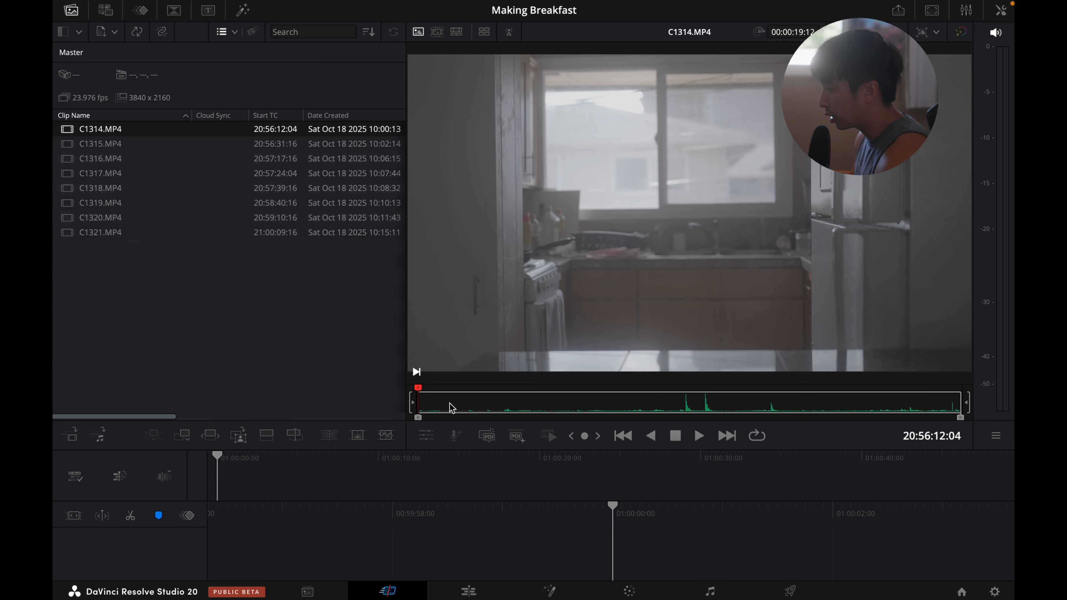
{"action": "left_click_drag", "start_coordinate": [462, 406], "coordinate": [495, 409]}
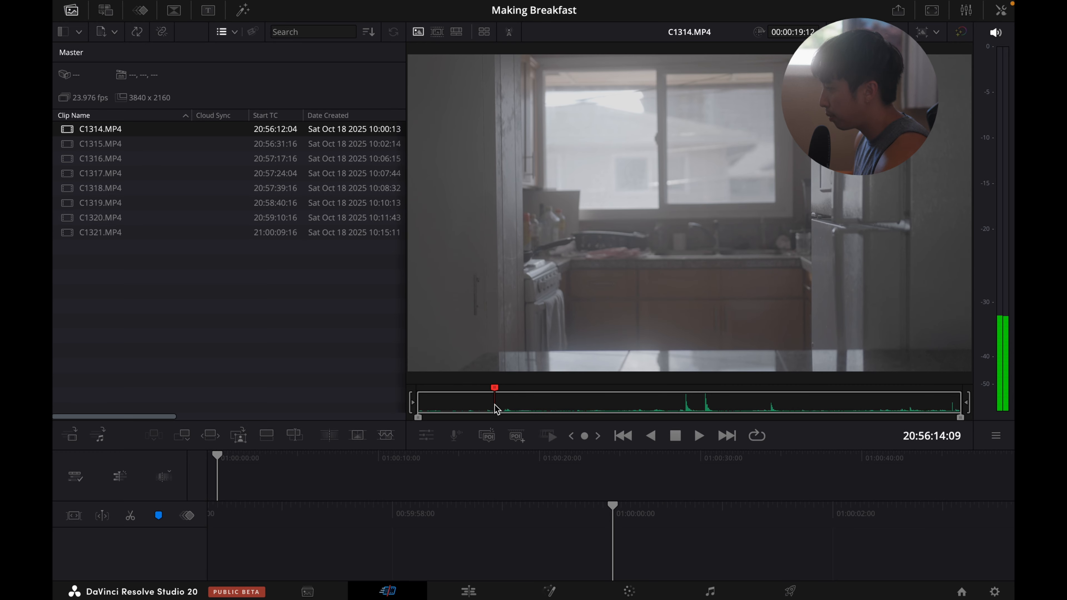
{"action": "key", "text": "space"}
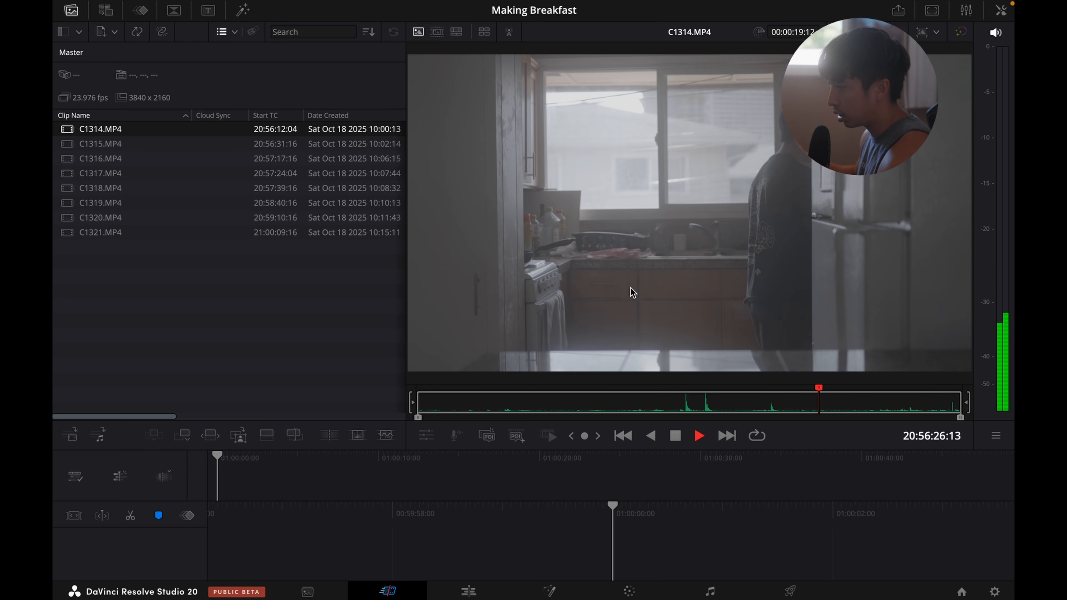
Step: Create a timeline named Clips from clips C1314.MP4 through C1321.MP4 and show it on the Edit page
{"action": "left_click", "coordinate": [134, 142]}
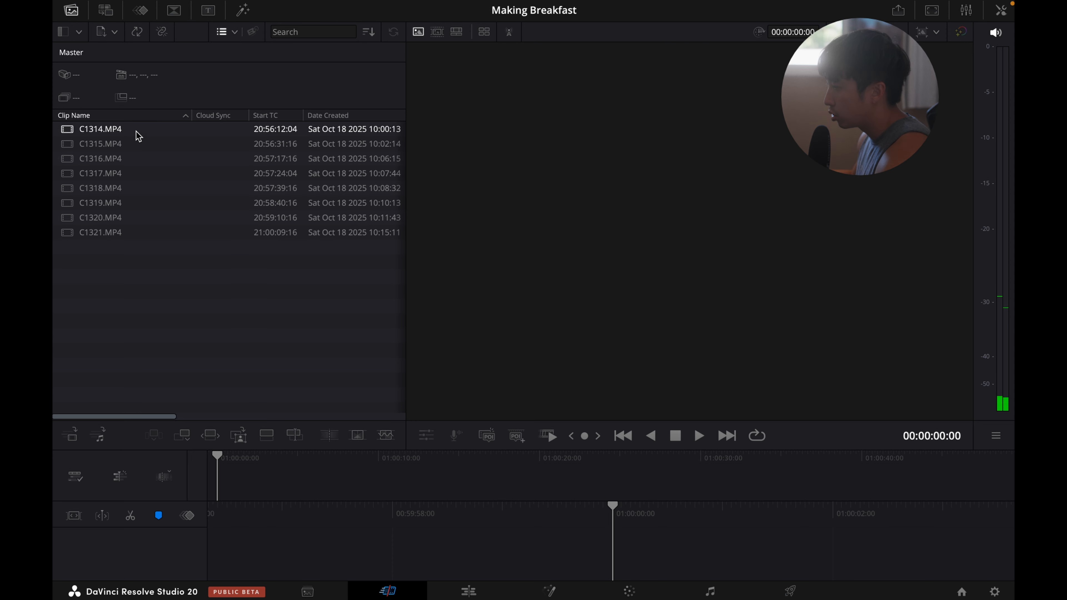
{"action": "left_click", "coordinate": [137, 133]}
{"action": "left_click", "coordinate": [176, 235], "text": "shift"}
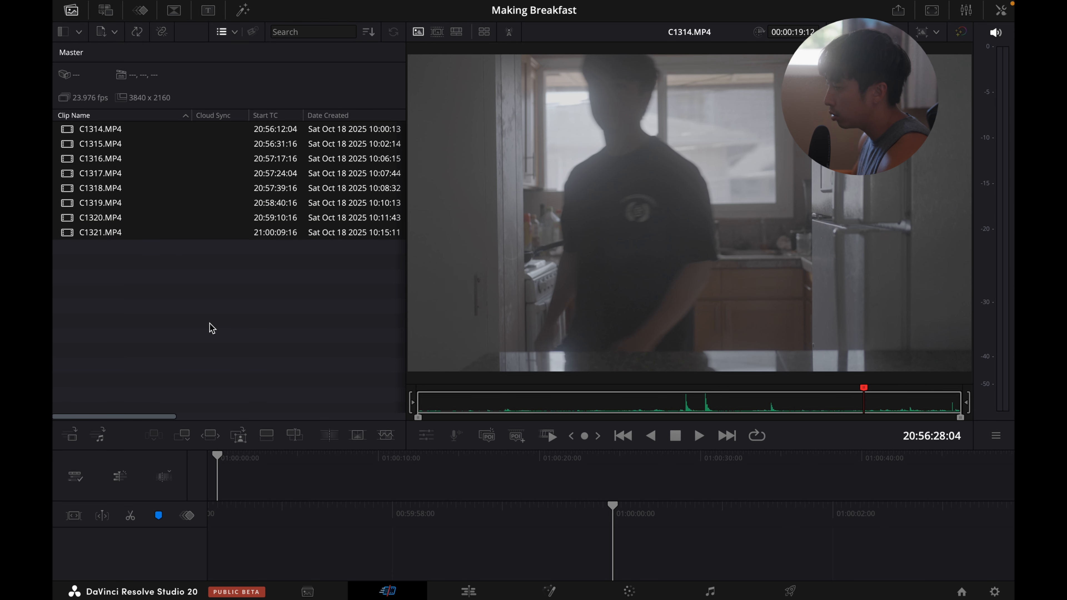
{"action": "right_click", "coordinate": [180, 180]}
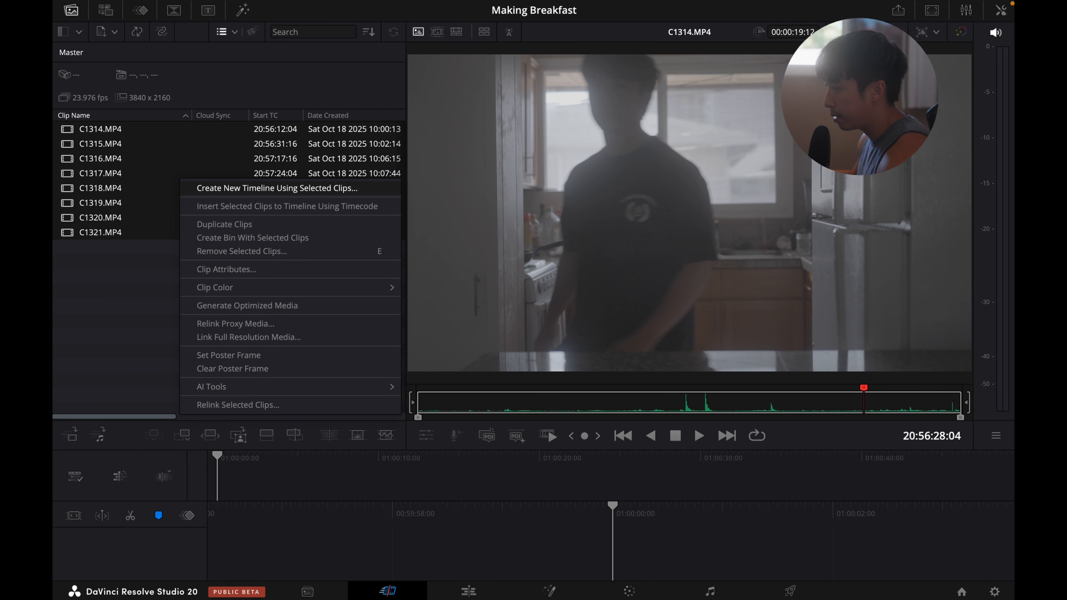
{"action": "left_click", "coordinate": [269, 190]}
{"action": "type", "text": "Clips"}
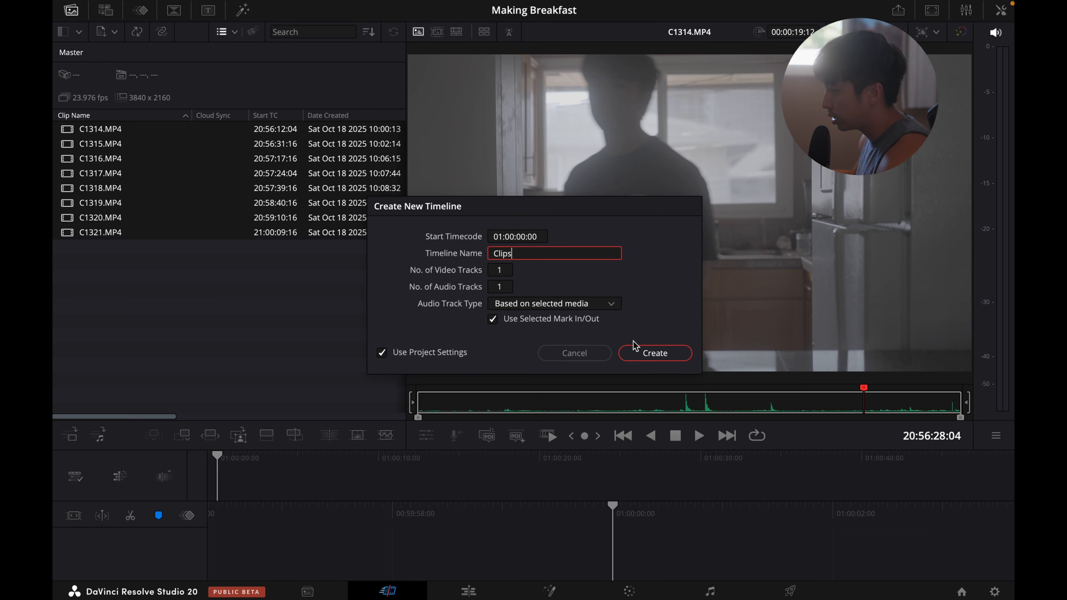
{"action": "left_click", "coordinate": [658, 354]}
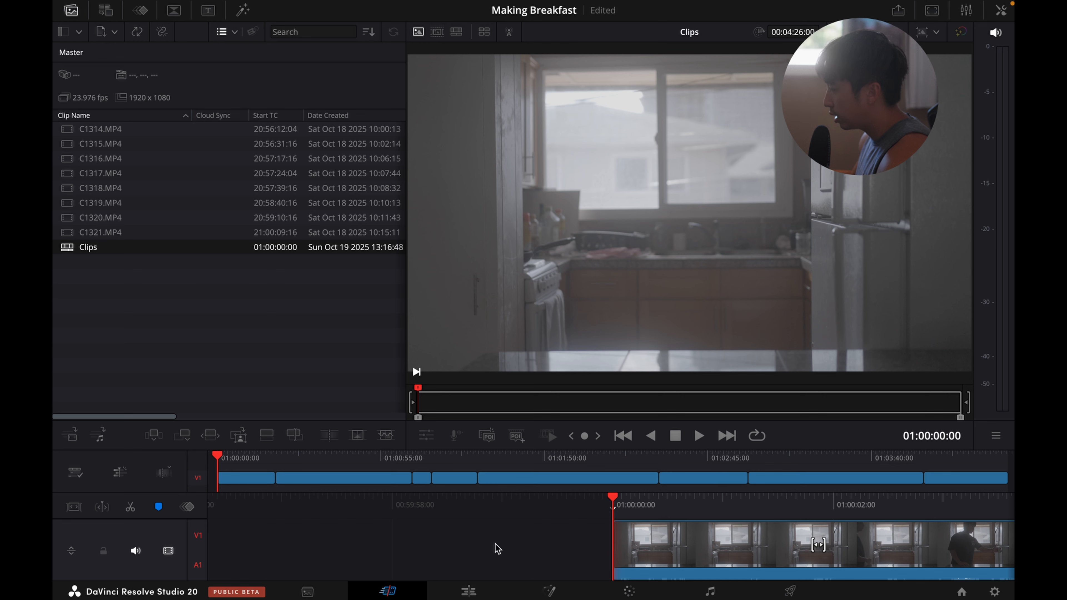
{"action": "left_click", "coordinate": [478, 593]}
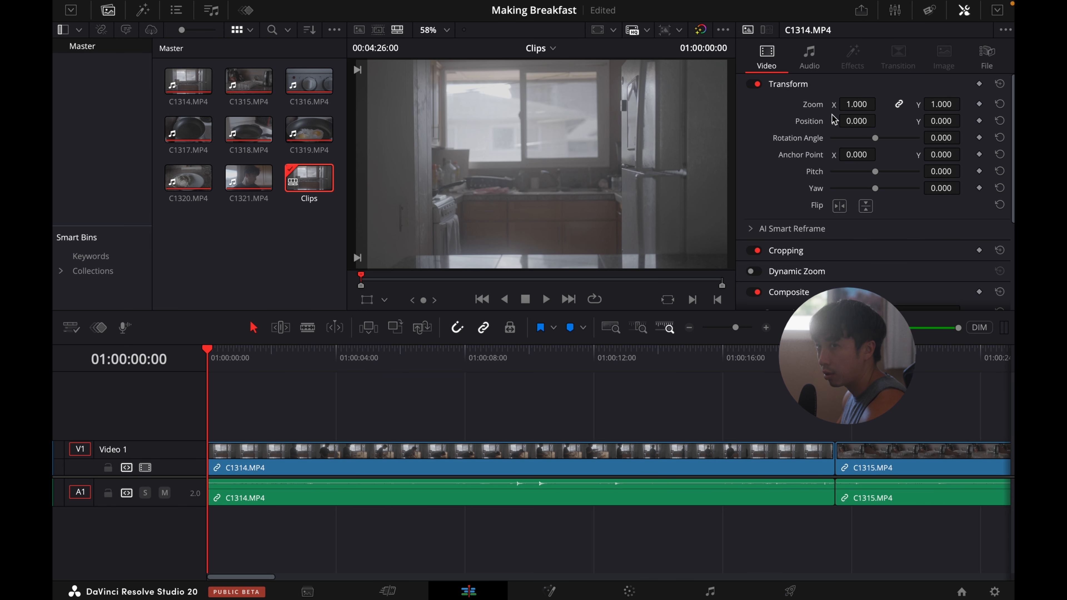
Step: Try shifting clip C1314's position to X 363 and Y -16, and reset the position
{"action": "left_click_drag", "start_coordinate": [858, 107], "coordinate": [858, 108]}
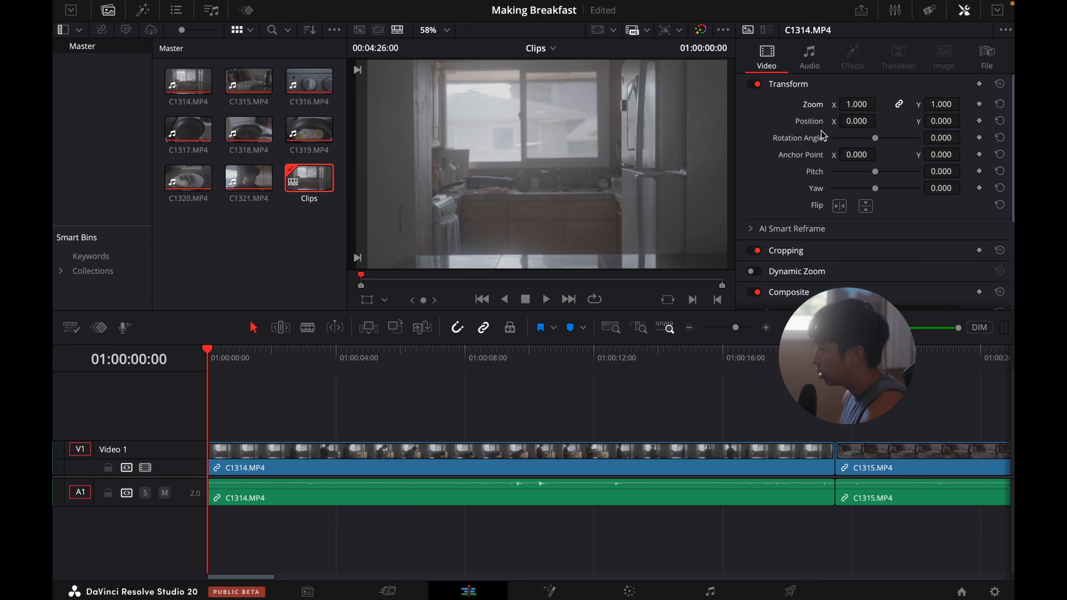
{"action": "left_click_drag", "start_coordinate": [846, 125], "coordinate": [854, 123]}
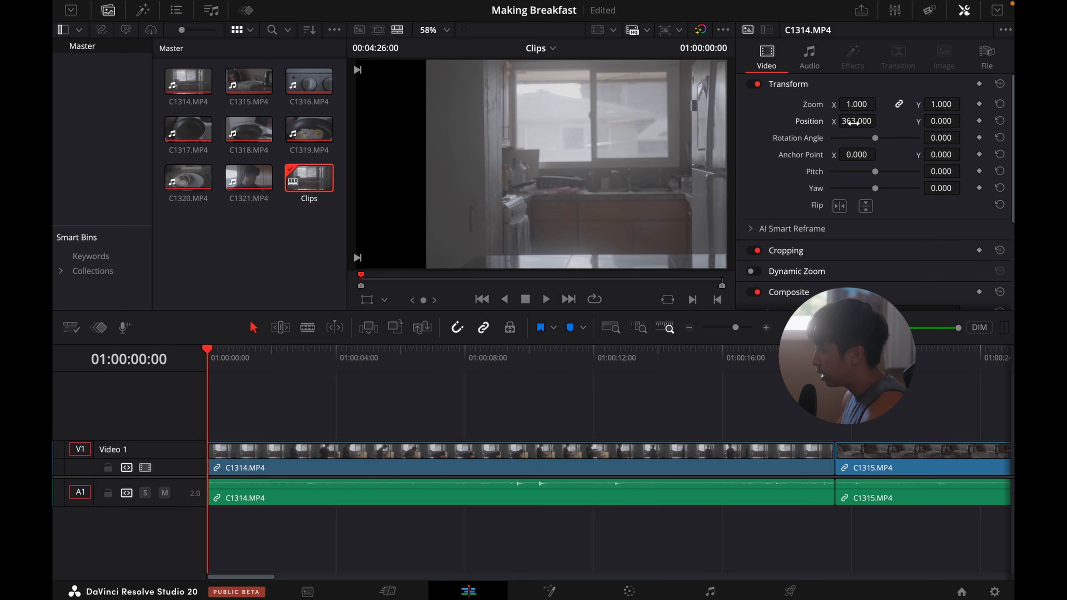
{"action": "left_click_drag", "start_coordinate": [937, 126], "coordinate": [939, 126]}
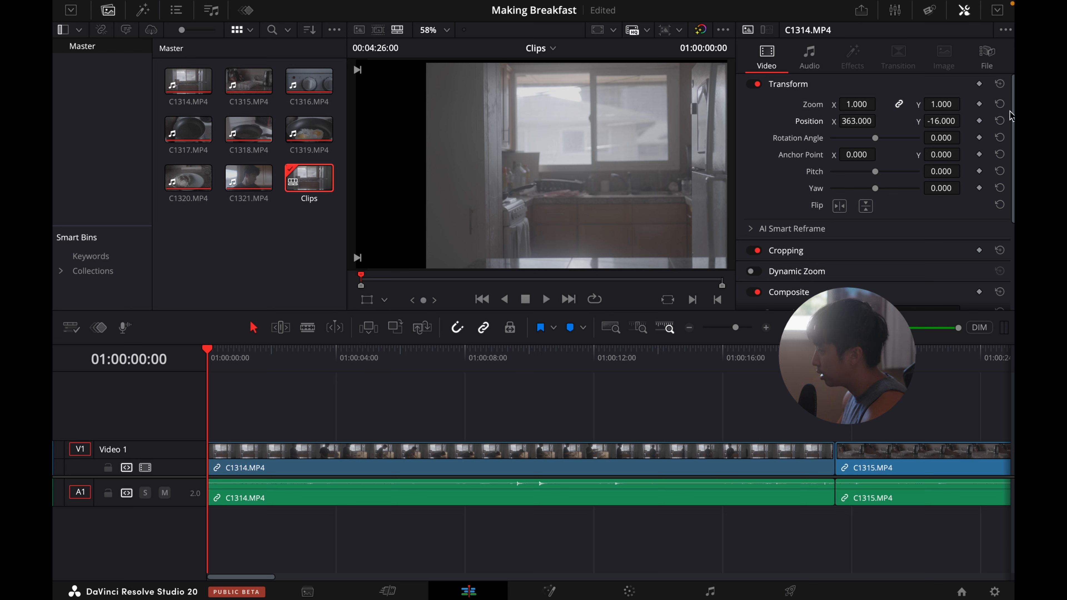
{"action": "left_click", "coordinate": [999, 120]}
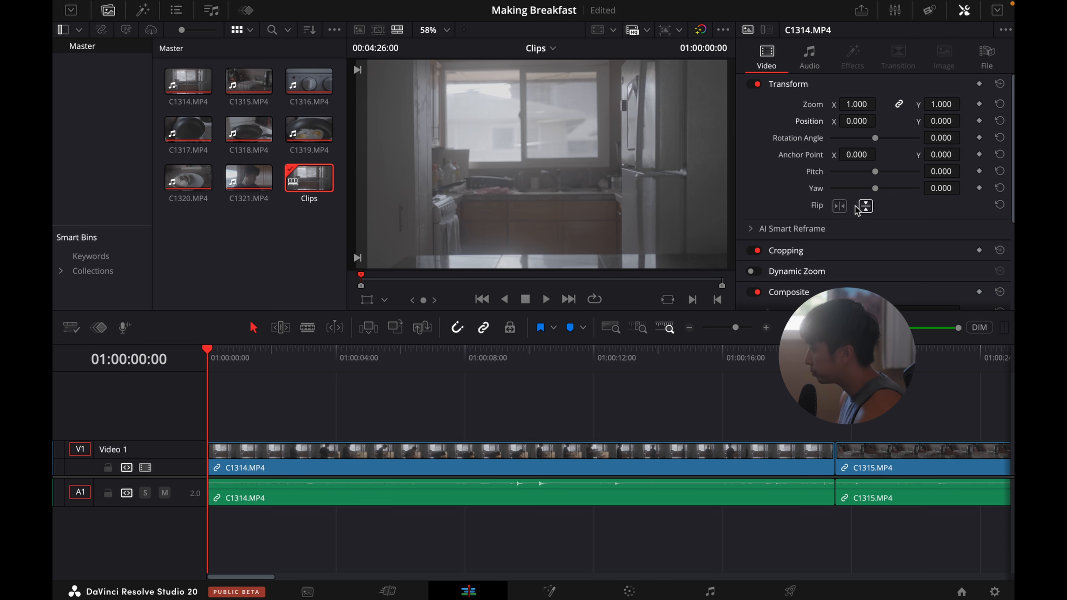
Step: Look through clip C1314's video properties, from Transform and Cropping down to Stabilization, Lens Correction, and Retime and Scaling
{"action": "scroll", "coordinate": [839, 213], "scroll_direction": "down", "scroll_amount": 5}
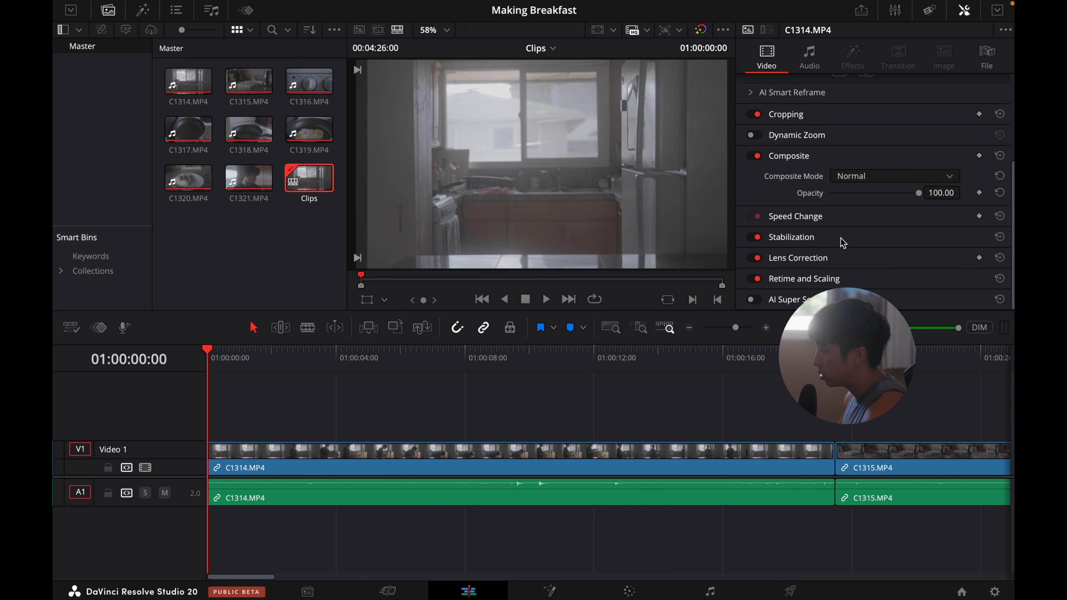
{"action": "scroll", "coordinate": [842, 241], "scroll_direction": "up", "scroll_amount": 4}
{"action": "scroll", "coordinate": [831, 156], "scroll_direction": "down", "scroll_amount": 3}
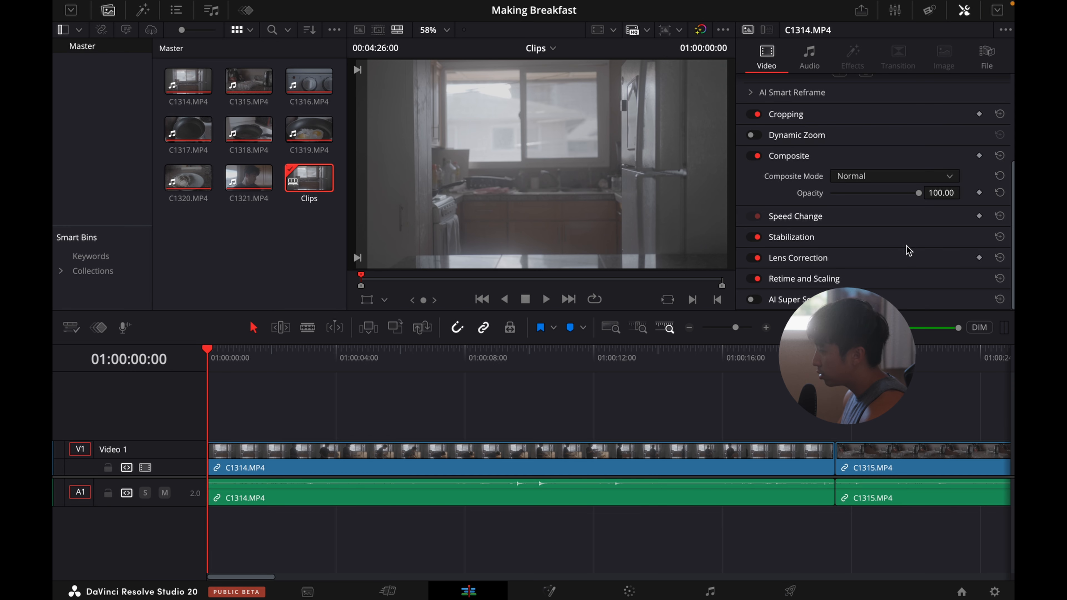
{"action": "scroll", "coordinate": [892, 179], "scroll_direction": "up", "scroll_amount": 3}
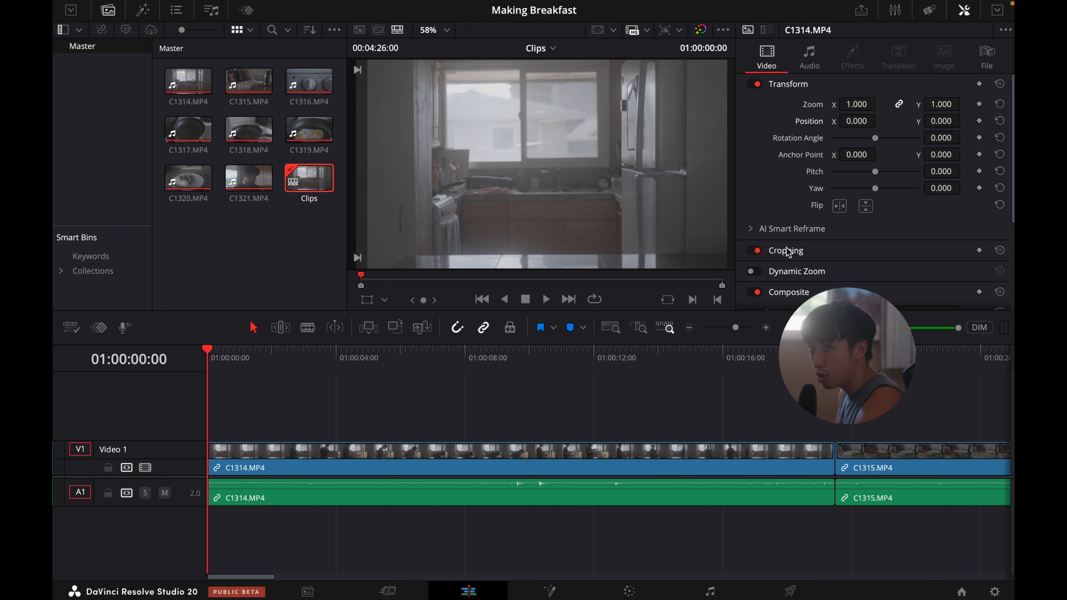
{"action": "scroll", "coordinate": [820, 202], "scroll_direction": "down", "scroll_amount": 1}
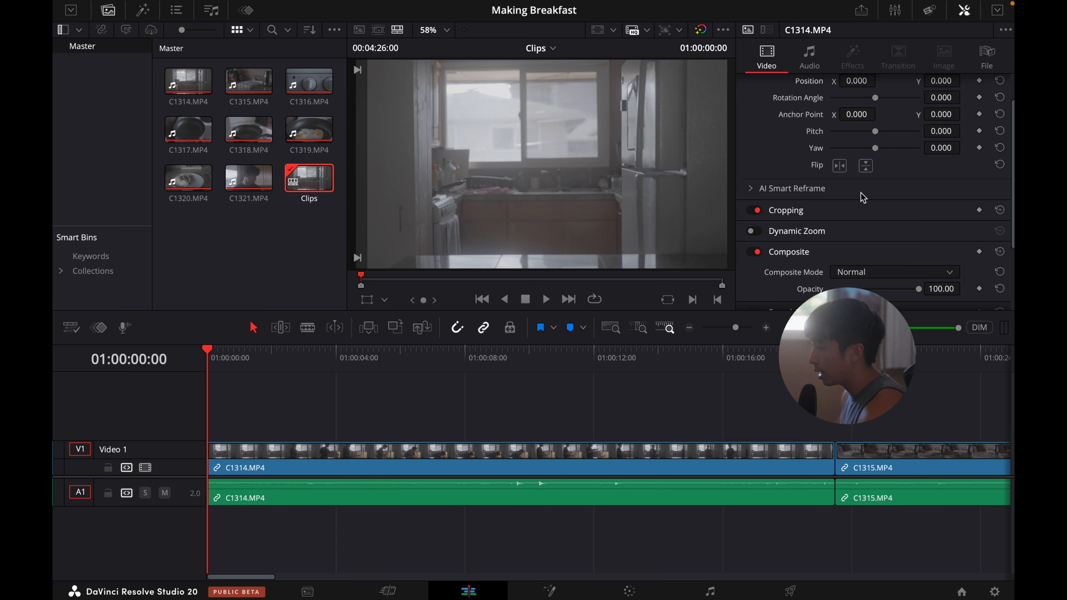
{"action": "scroll", "coordinate": [861, 206], "scroll_direction": "down", "scroll_amount": 2}
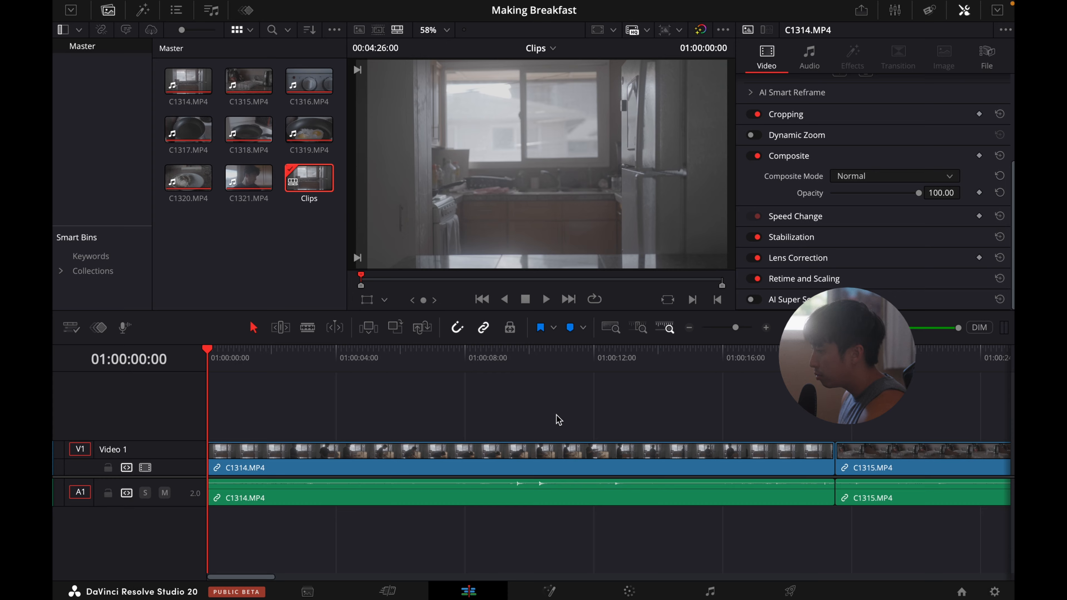
Step: Play the first clip, C1314, and park the playhead at 01:00:14:15 as its cut point
{"action": "left_click", "coordinate": [690, 327]}
{"action": "left_click", "coordinate": [690, 328]}
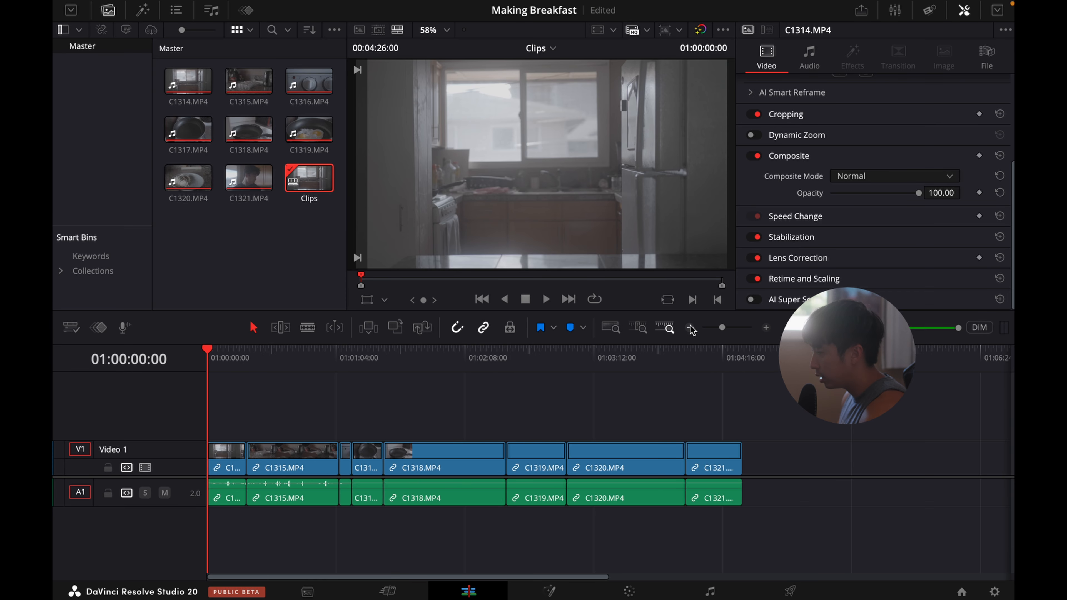
{"action": "left_click", "coordinate": [689, 328]}
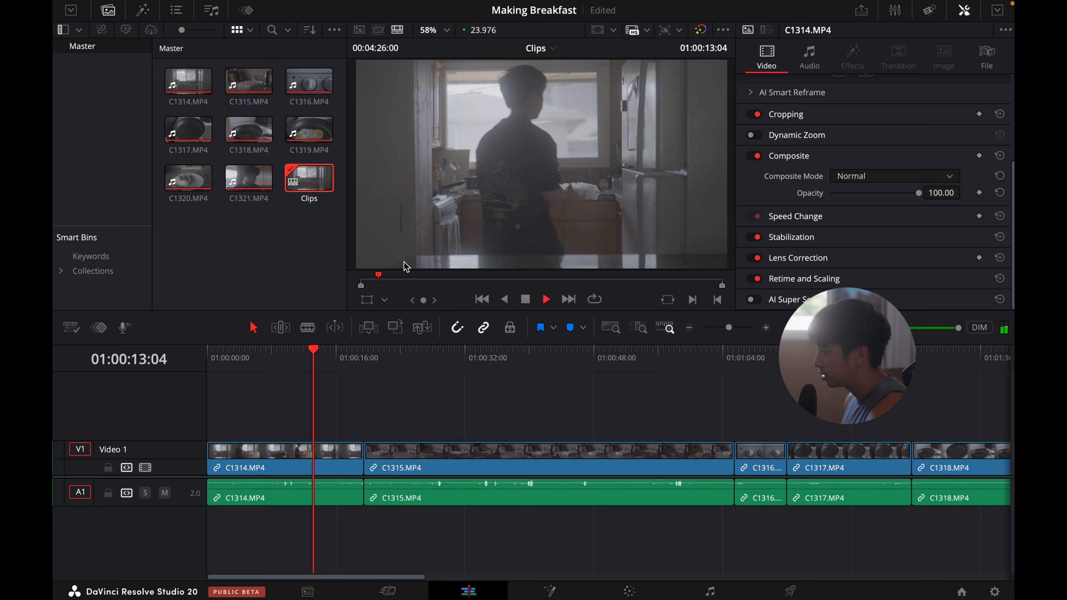
{"action": "key", "text": "space"}
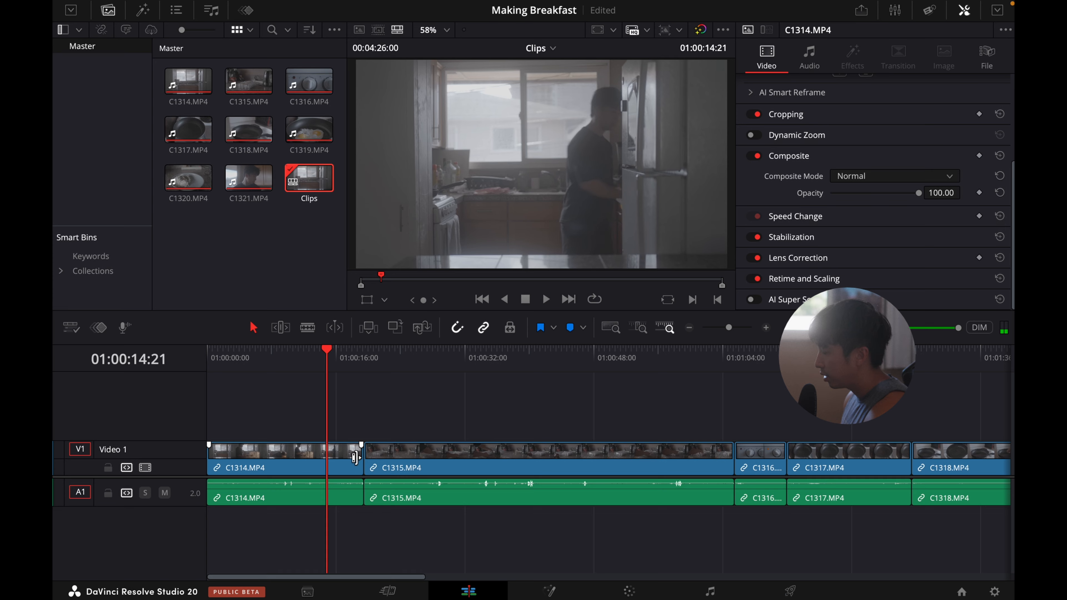
{"action": "key", "text": "Left"}
{"action": "key", "text": "Left"}
{"action": "key", "text": "Left"}
{"action": "key", "text": "Left"}
{"action": "key", "text": "Left"}
{"action": "key", "text": "Left"}
Step: Try splitting clip C1314 at 01:00:14:15, inspect the cut, and undo the split
{"action": "key", "text": "ctrl+b"}
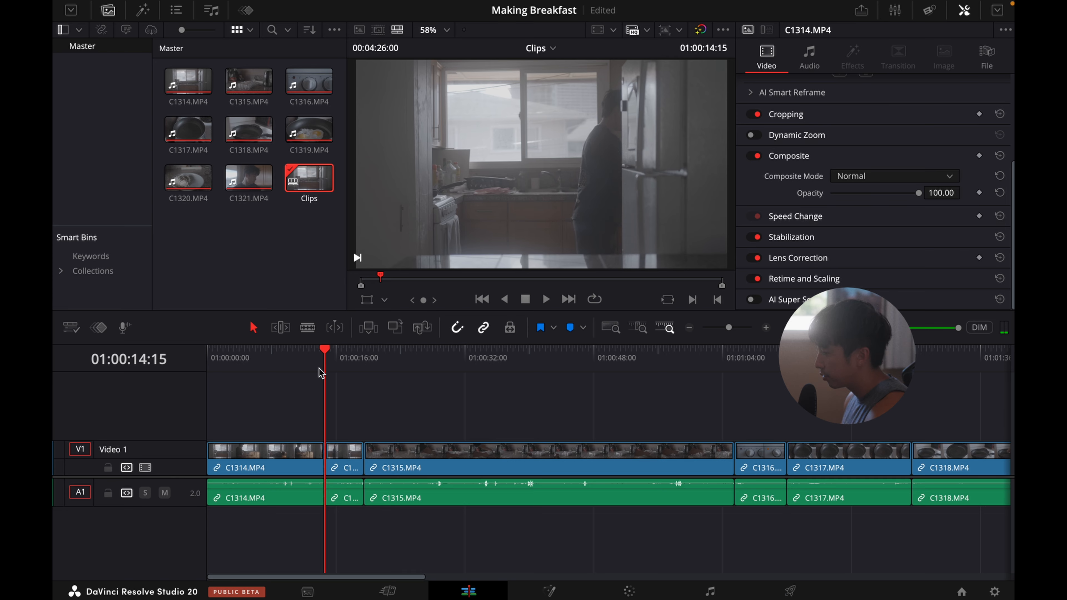
{"action": "key", "text": "ctrl+s"}
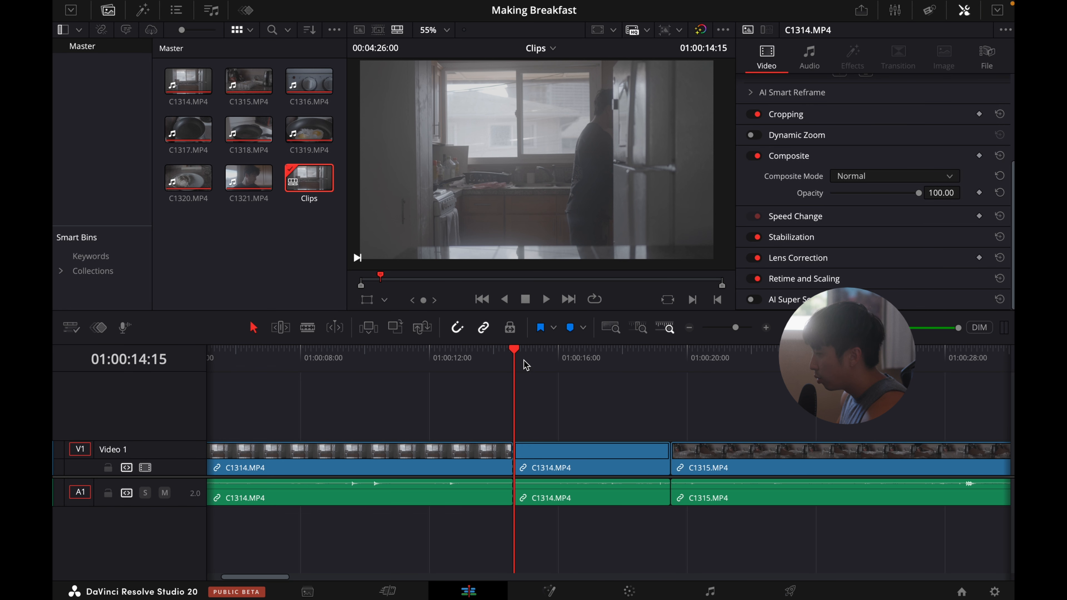
{"action": "left_click_drag", "start_coordinate": [522, 360], "coordinate": [488, 360]}
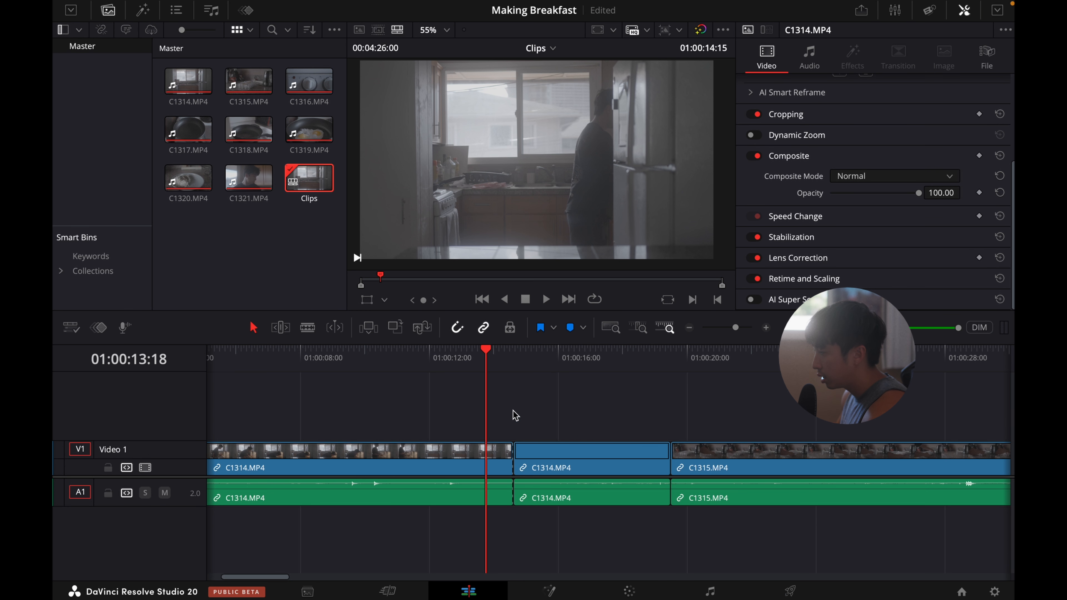
{"action": "left_click_drag", "start_coordinate": [505, 363], "coordinate": [515, 377]}
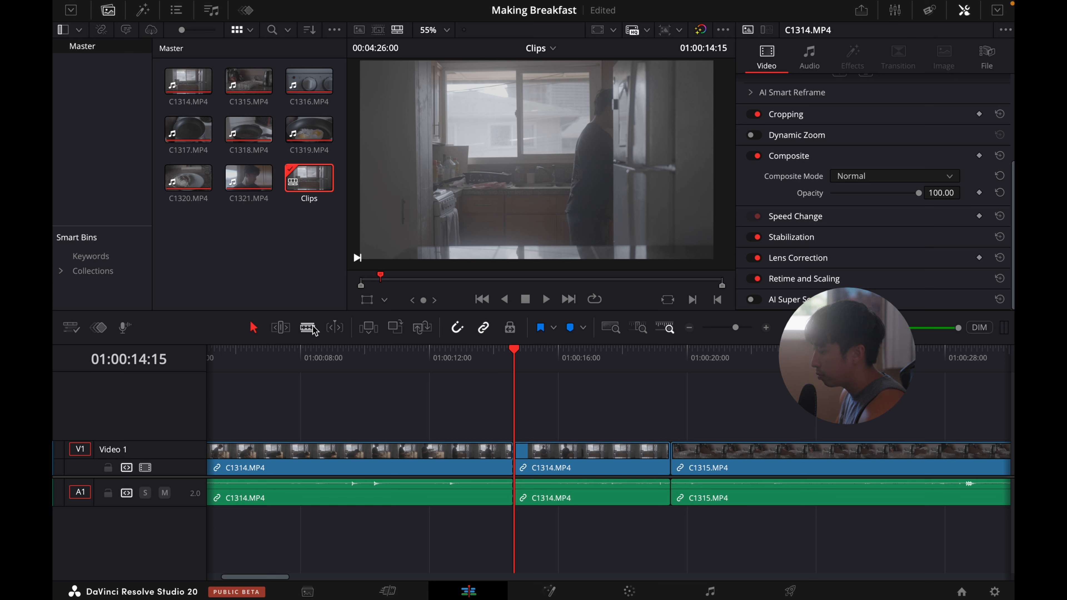
{"action": "key", "text": "super+z"}
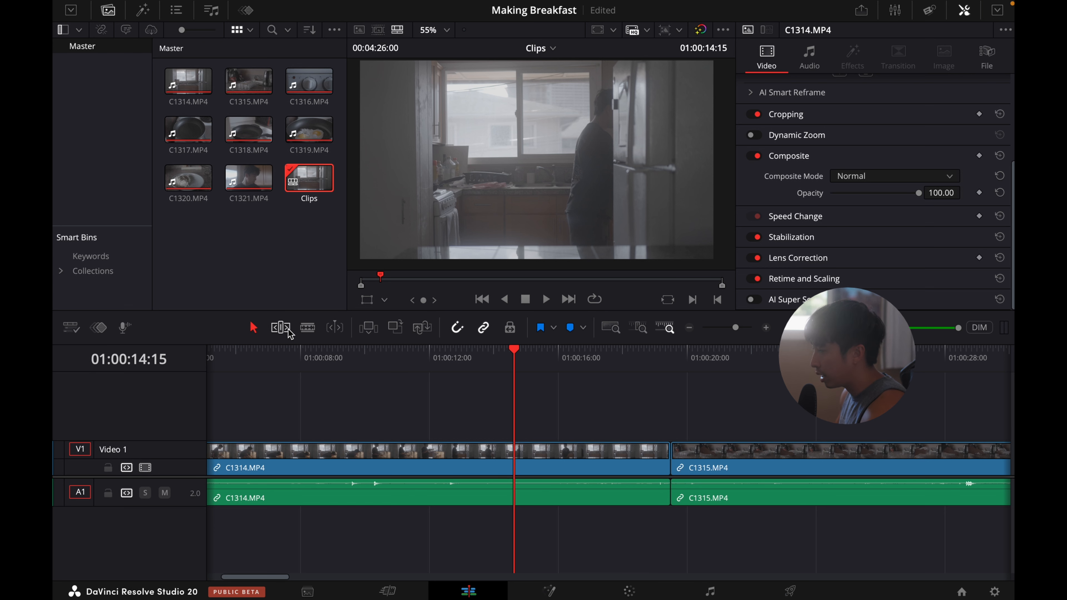
Step: Split clip C1314 at 01:00:14:15 with the Blade tool and delete the portion after the cut
{"action": "left_click", "coordinate": [308, 329]}
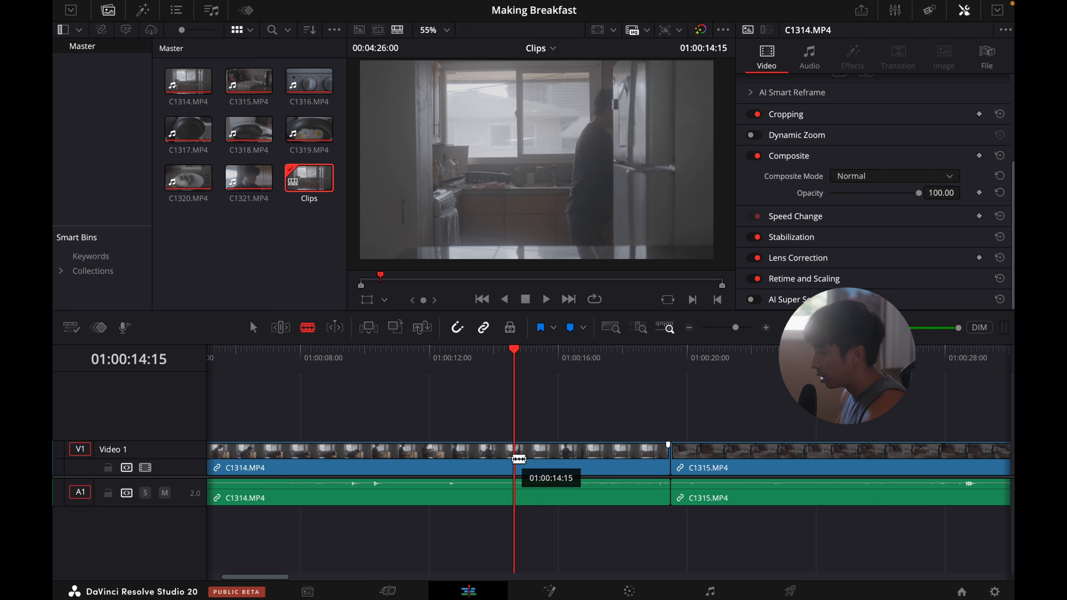
{"action": "left_click", "coordinate": [514, 459]}
{"action": "left_click", "coordinate": [253, 327]}
{"action": "left_click", "coordinate": [596, 488]}
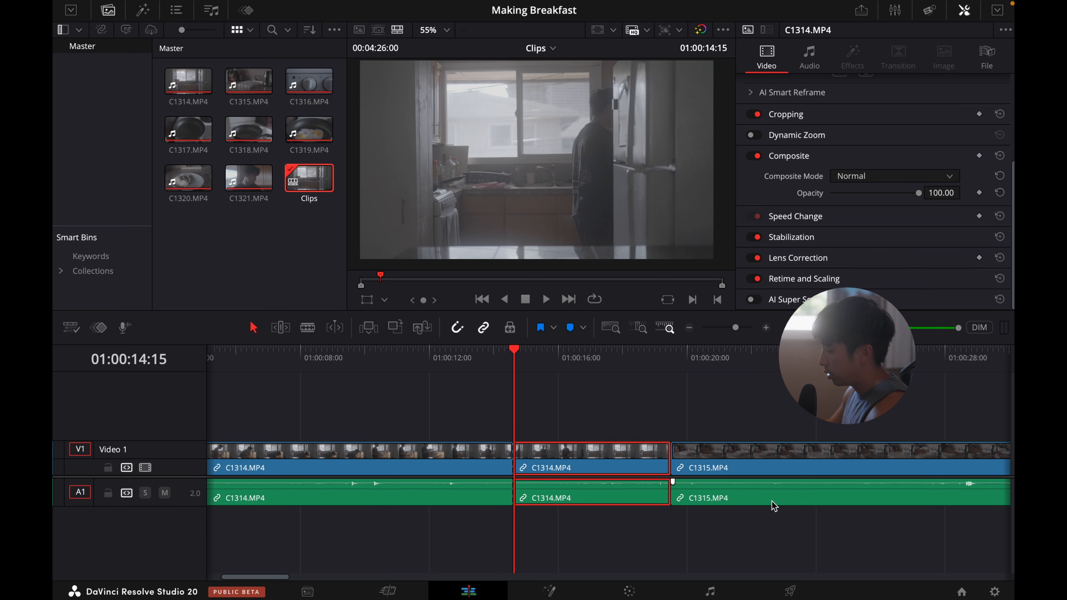
{"action": "key", "text": "BackSpace"}
{"action": "left_click", "coordinate": [627, 458]}
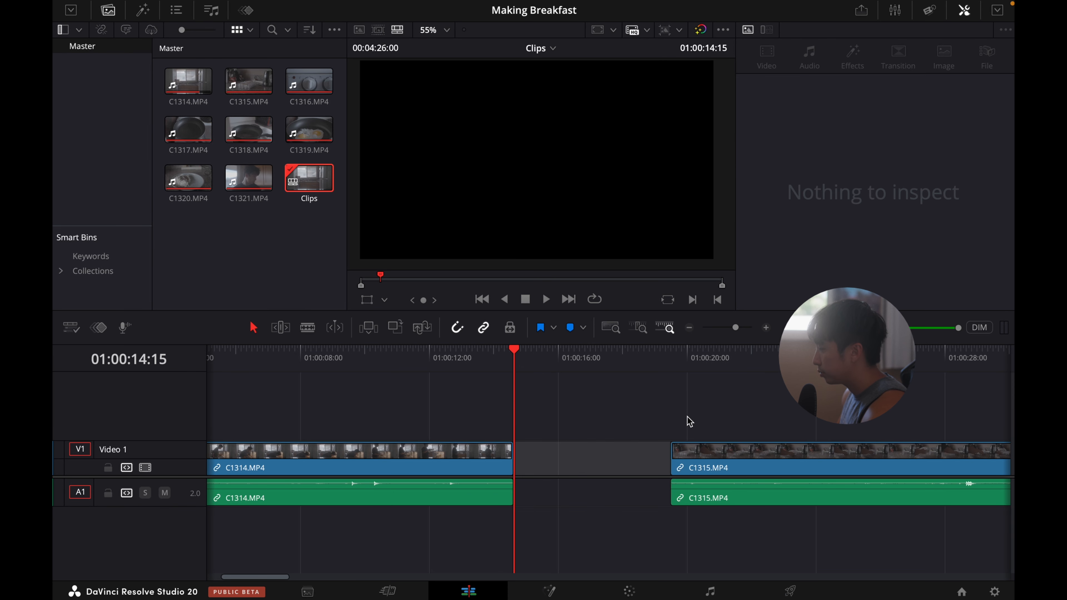
Step: Split clip C1315 at 01:00:54:18 and delete the portion before the cut
{"action": "left_click_drag", "start_coordinate": [689, 363], "coordinate": [676, 365]}
{"action": "left_click", "coordinate": [686, 329]}
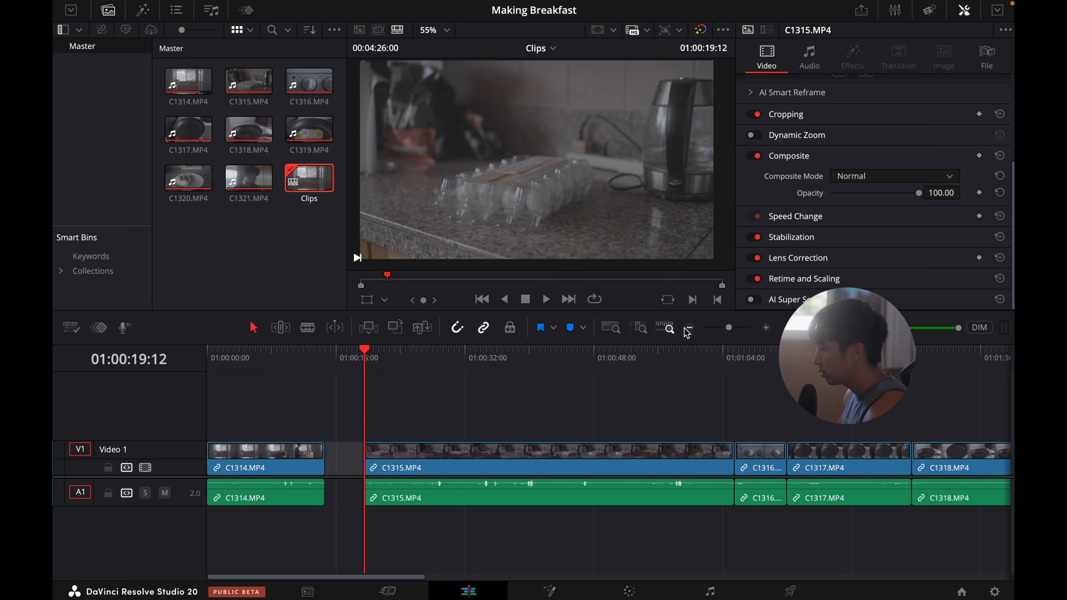
{"action": "left_click_drag", "start_coordinate": [372, 354], "coordinate": [649, 370]}
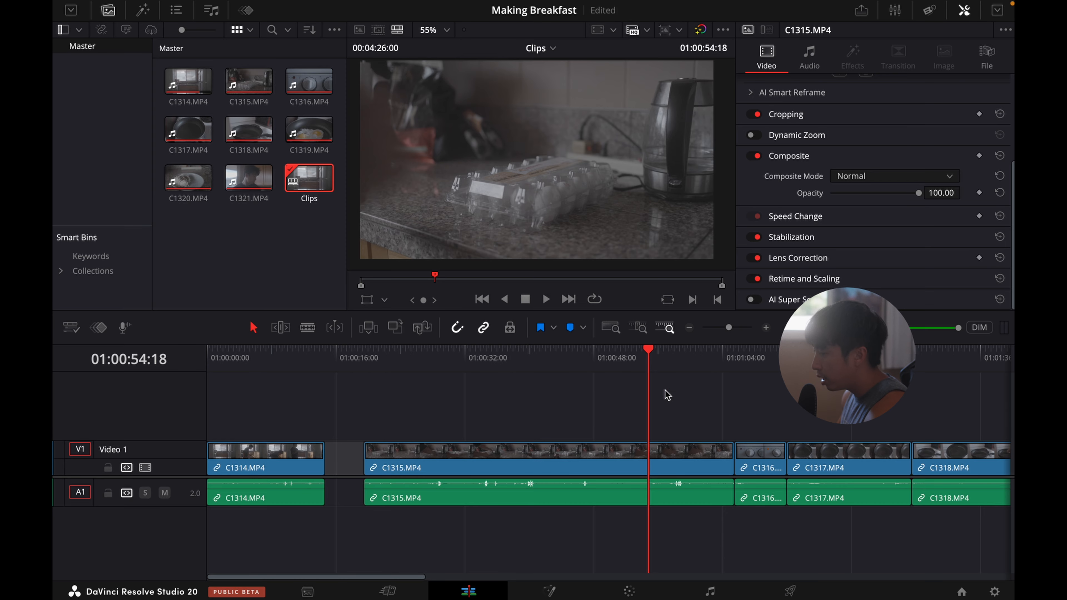
{"action": "left_click", "coordinate": [661, 467]}
{"action": "key", "text": "ctrl+b"}
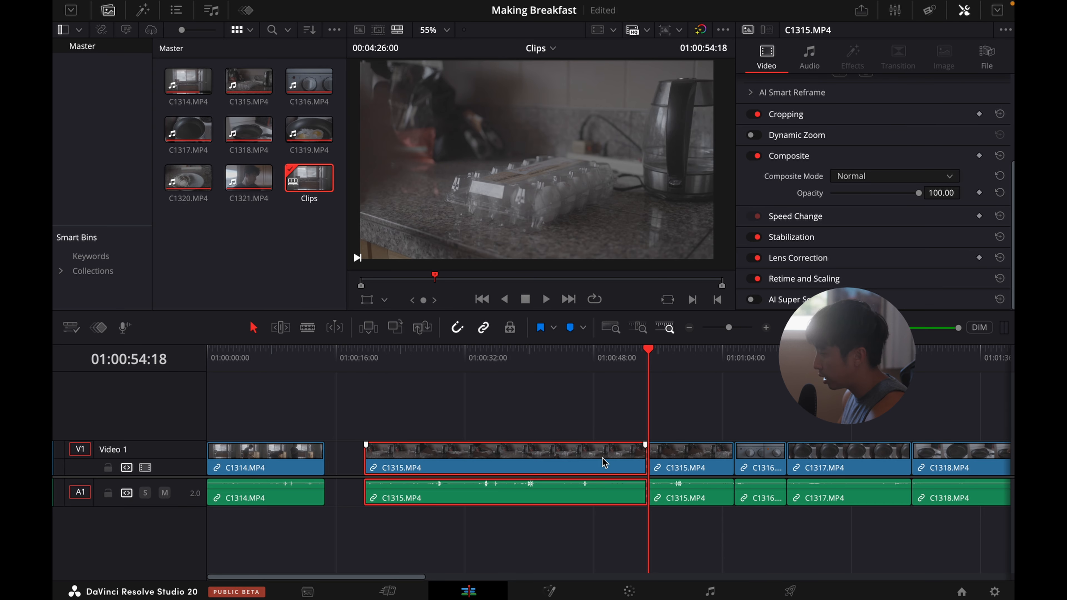
{"action": "key", "text": "BackSpace"}
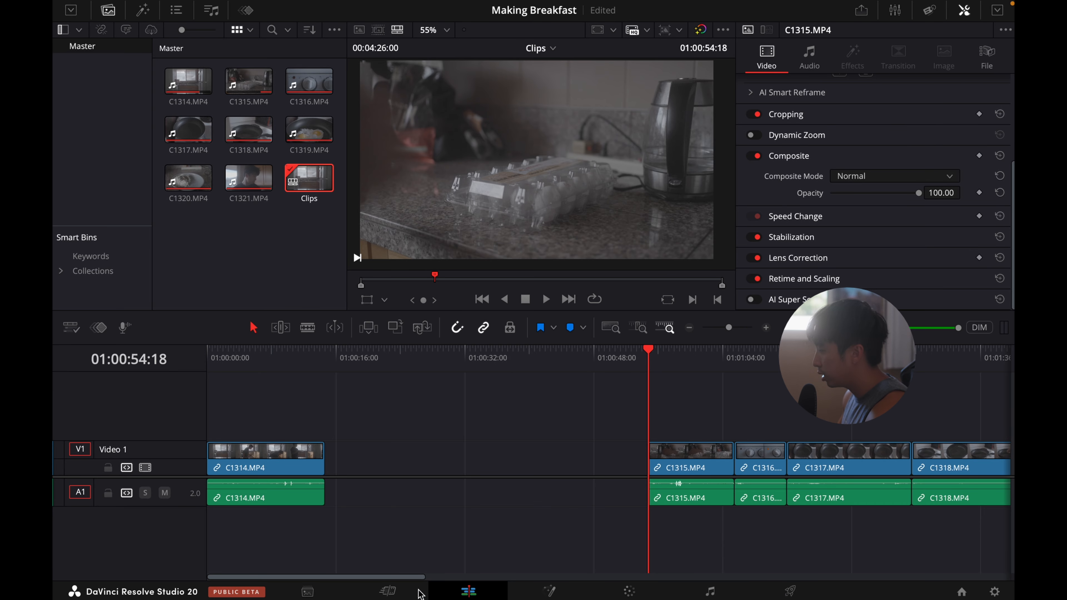
Step: Play the remaining part of clip C1315, split it at 01:01:02:13, and delete the portion after the cut
{"action": "left_click_drag", "start_coordinate": [394, 579], "coordinate": [423, 579]}
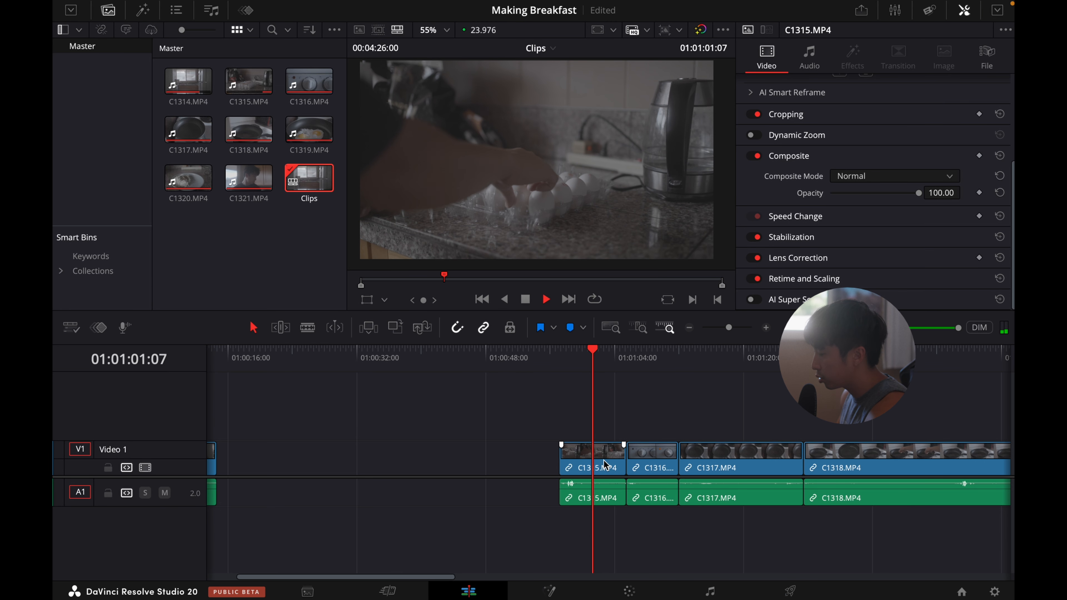
{"action": "key", "text": "space"}
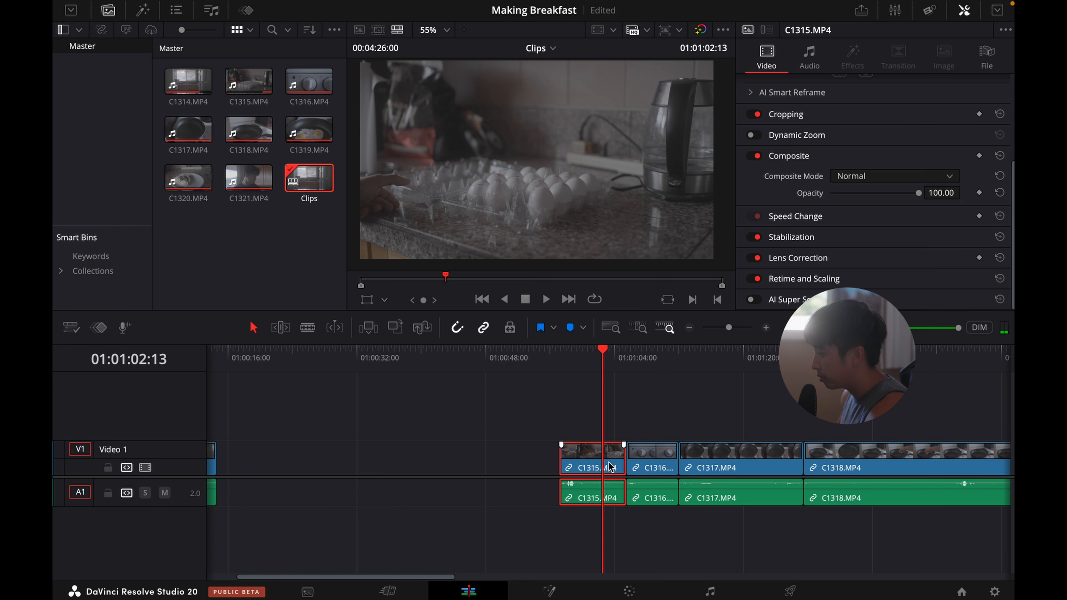
{"action": "left_click", "coordinate": [615, 468]}
{"action": "key", "text": "BackSpace"}
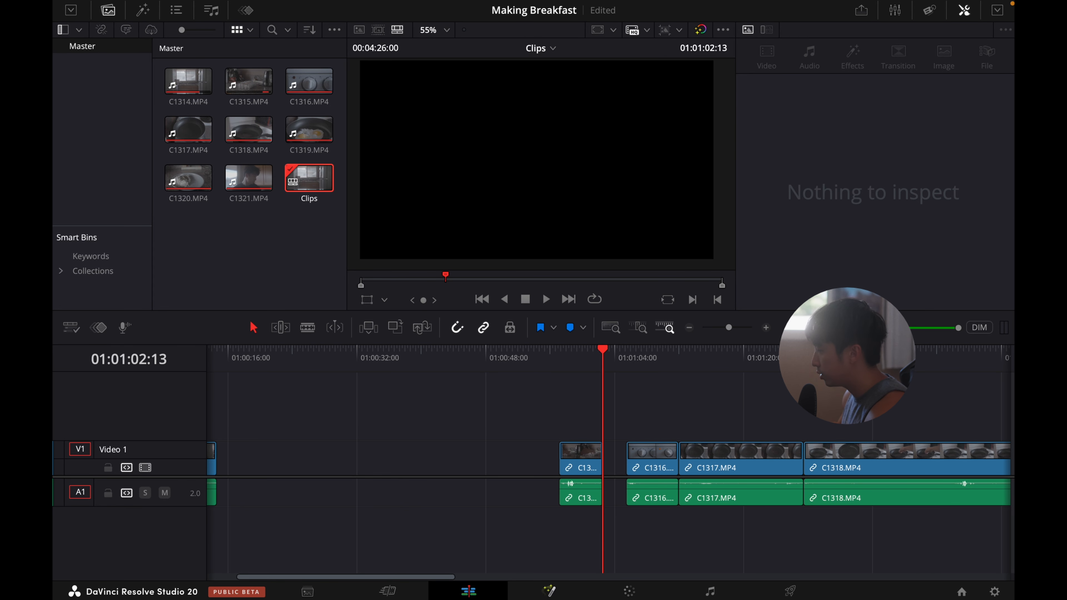
Step: Close the gap between C1314 and C1315, play the join, and close the gap between C1315 and C1316
{"action": "left_click_drag", "start_coordinate": [403, 577], "coordinate": [373, 577]}
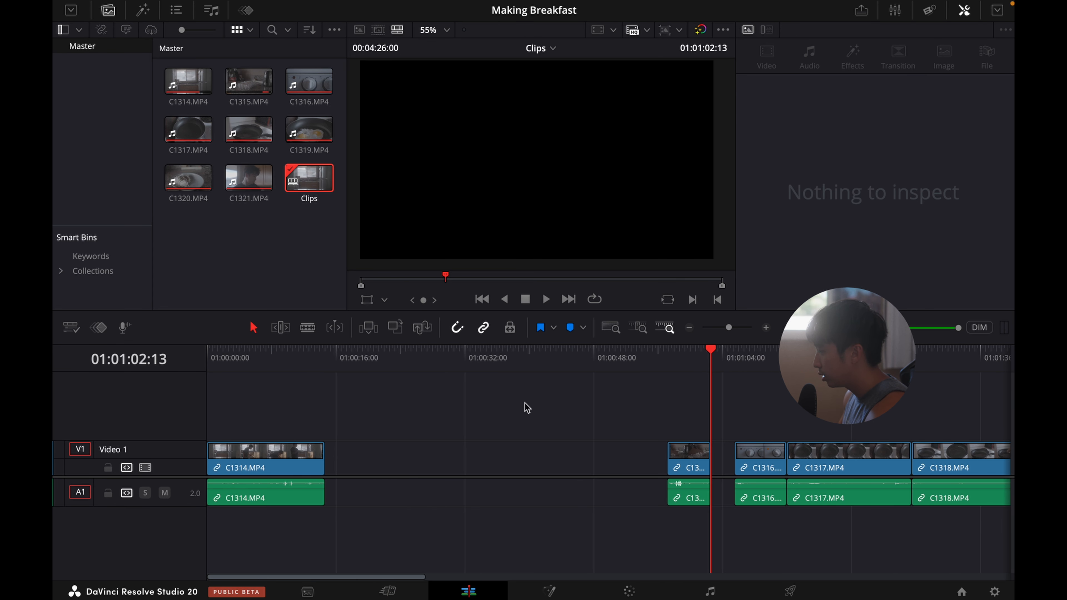
{"action": "left_click", "coordinate": [553, 458]}
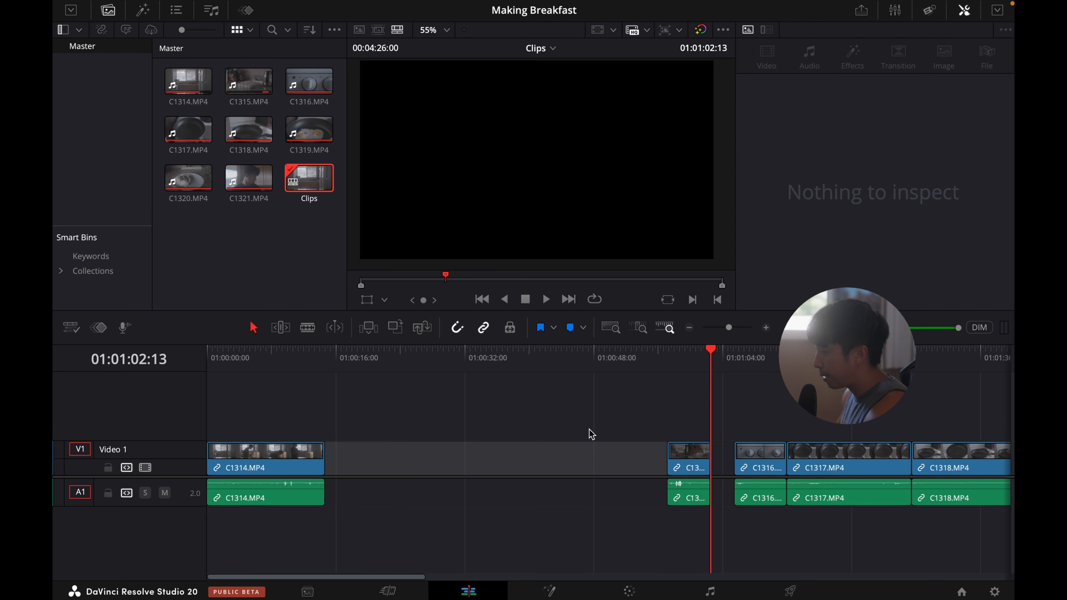
{"action": "key", "text": "Delete"}
{"action": "left_click", "coordinate": [323, 365]}
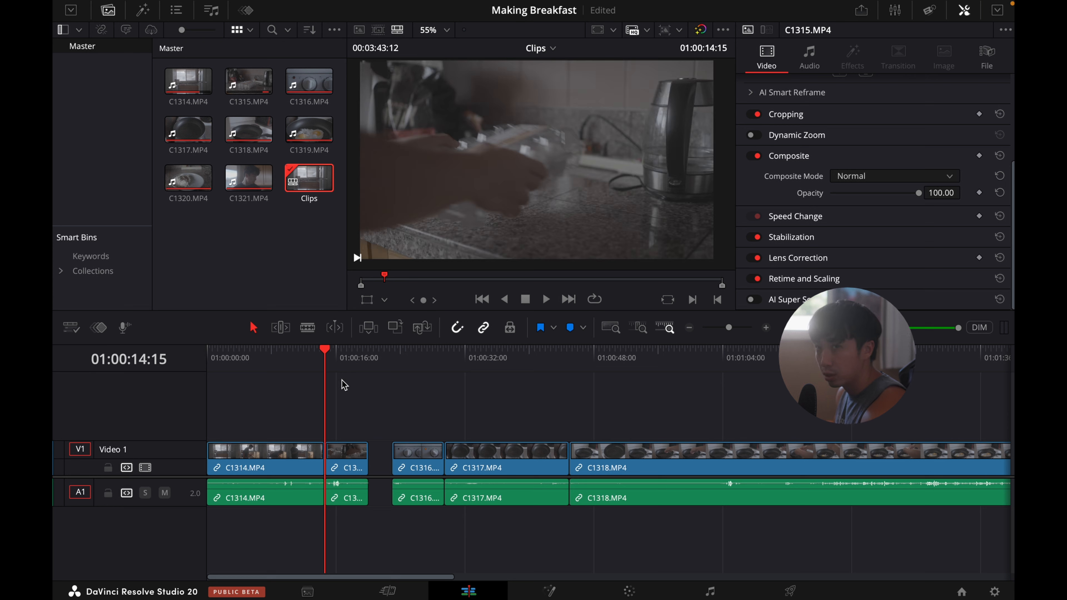
{"action": "key", "text": "space"}
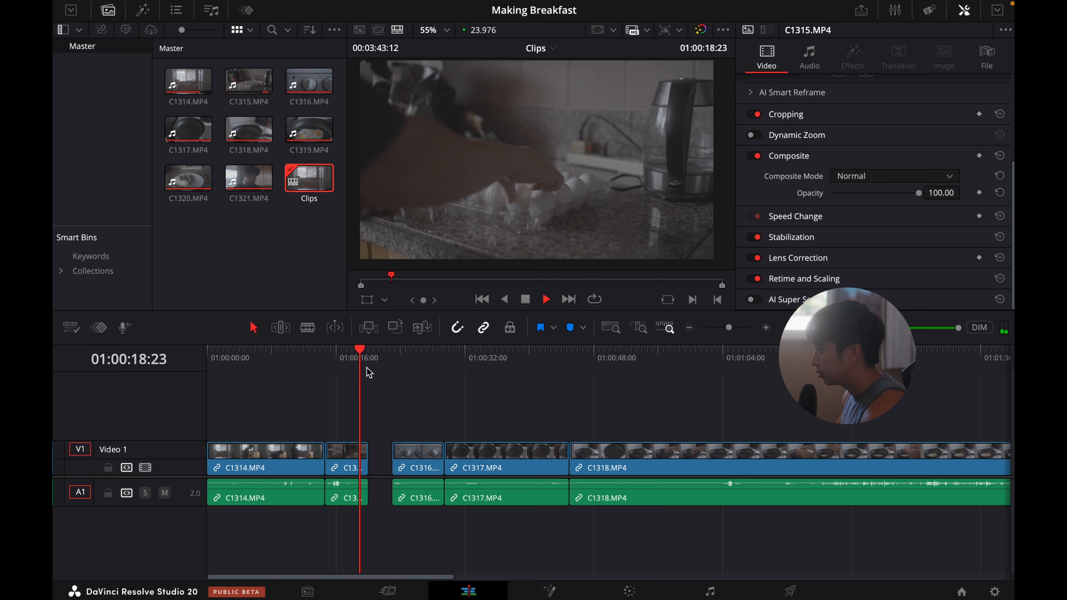
{"action": "key", "text": "space"}
{"action": "left_click", "coordinate": [382, 462]}
{"action": "key", "text": "Delete"}
Step: Trim clip C1316 to a short section of about 2 seconds, ripple-deleting the unwanted footage
{"action": "left_click_drag", "start_coordinate": [393, 358], "coordinate": [380, 372]}
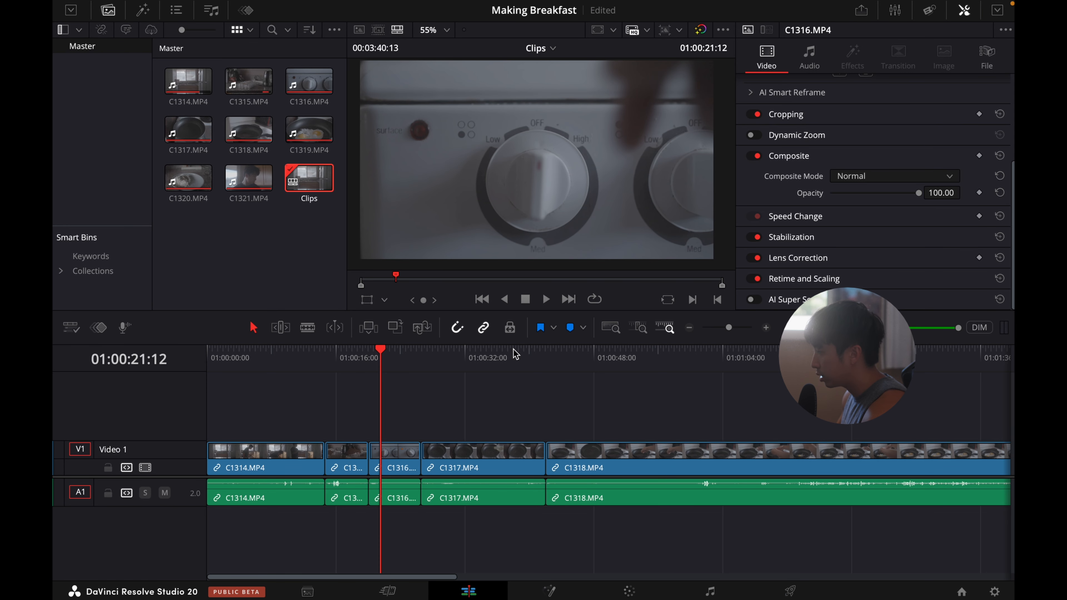
{"action": "left_click", "coordinate": [766, 328]}
{"action": "left_click", "coordinate": [537, 364]}
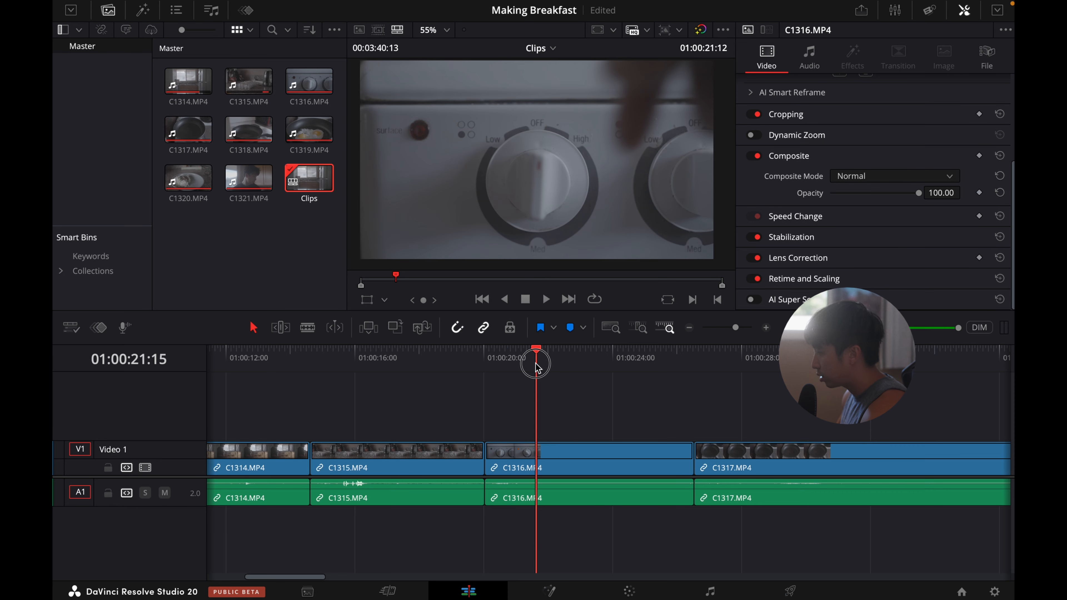
{"action": "key", "text": "ctrl+b"}
{"action": "key", "text": "BackSpace"}
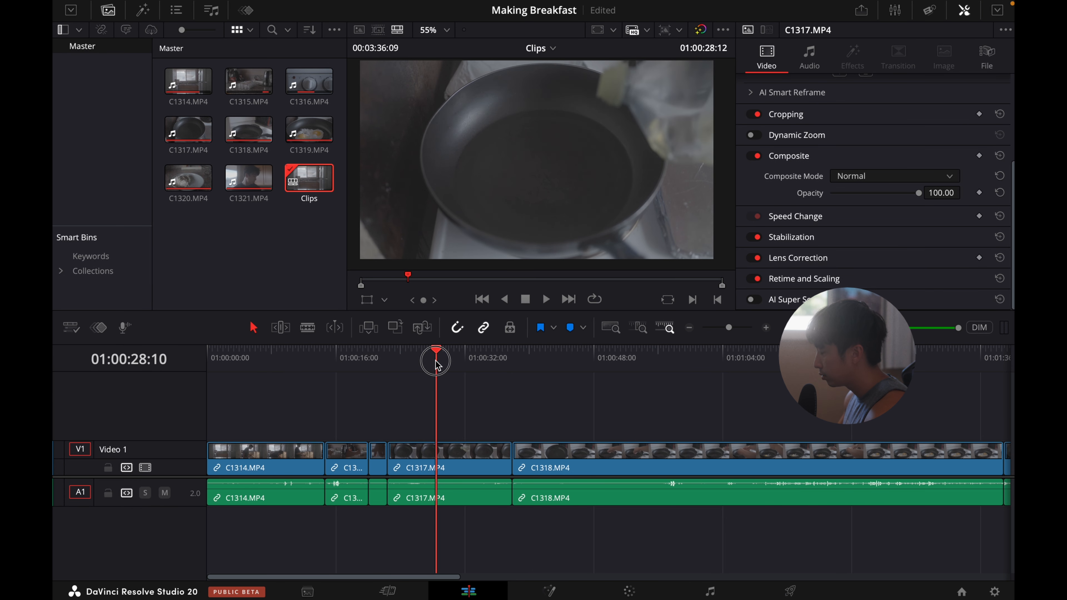
Step: Split clip C1317 at 01:00:28:04 and ripple-delete the portion before the cut
{"action": "left_click_drag", "start_coordinate": [437, 365], "coordinate": [434, 360]}
{"action": "key", "text": "ctrl+b"}
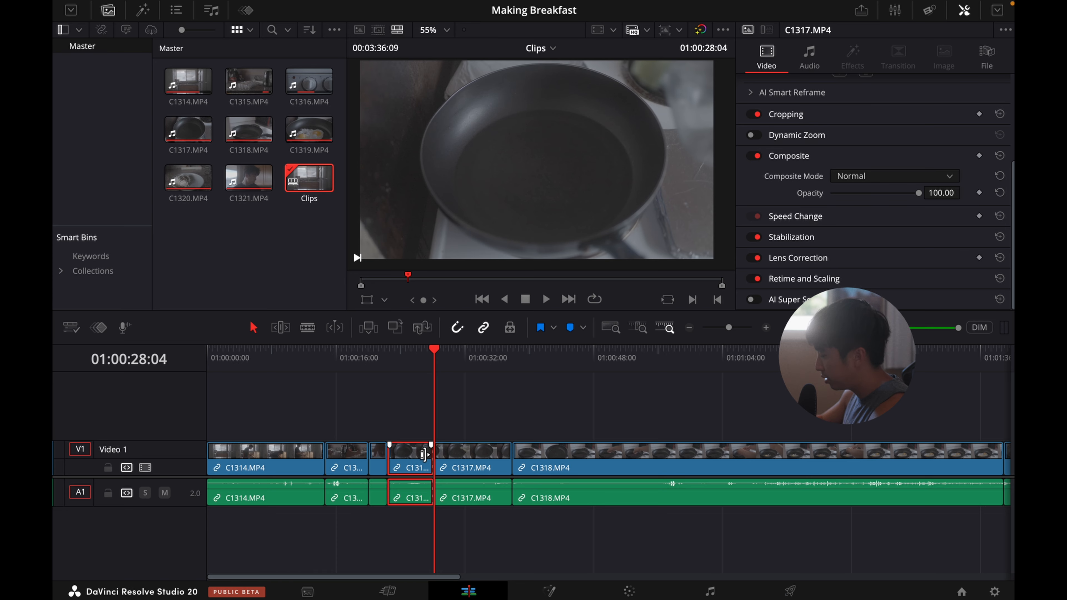
{"action": "key", "text": "BackSpace"}
{"action": "left_click", "coordinate": [399, 460]}
{"action": "key", "text": "BackSpace"}
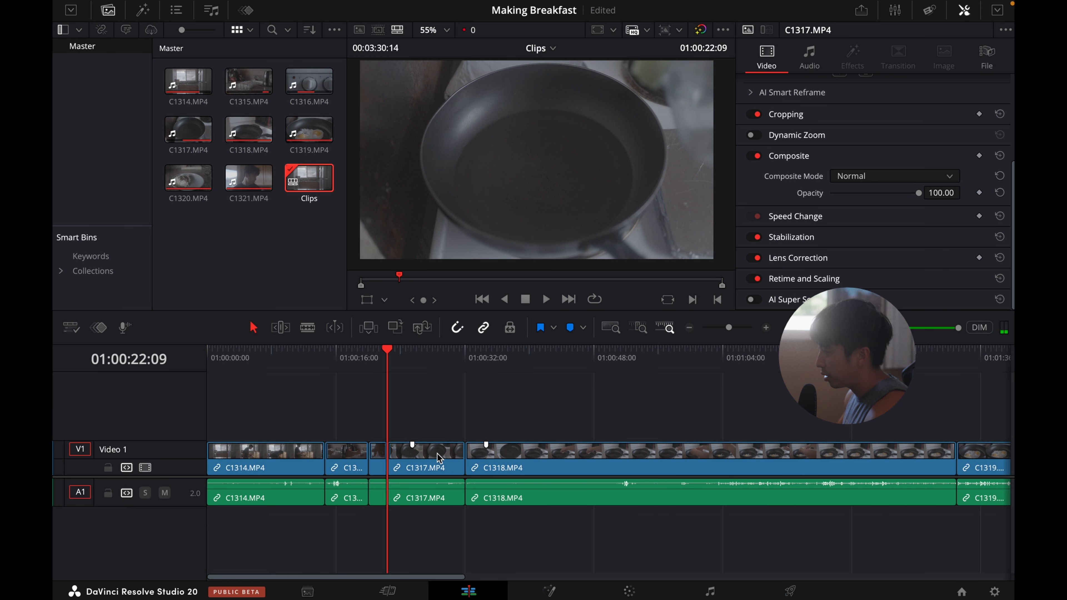
Step: Play the remaining part of clip C1317, split it at 01:00:29:07, and ripple-delete the portion after the cut
{"action": "key", "text": "space"}
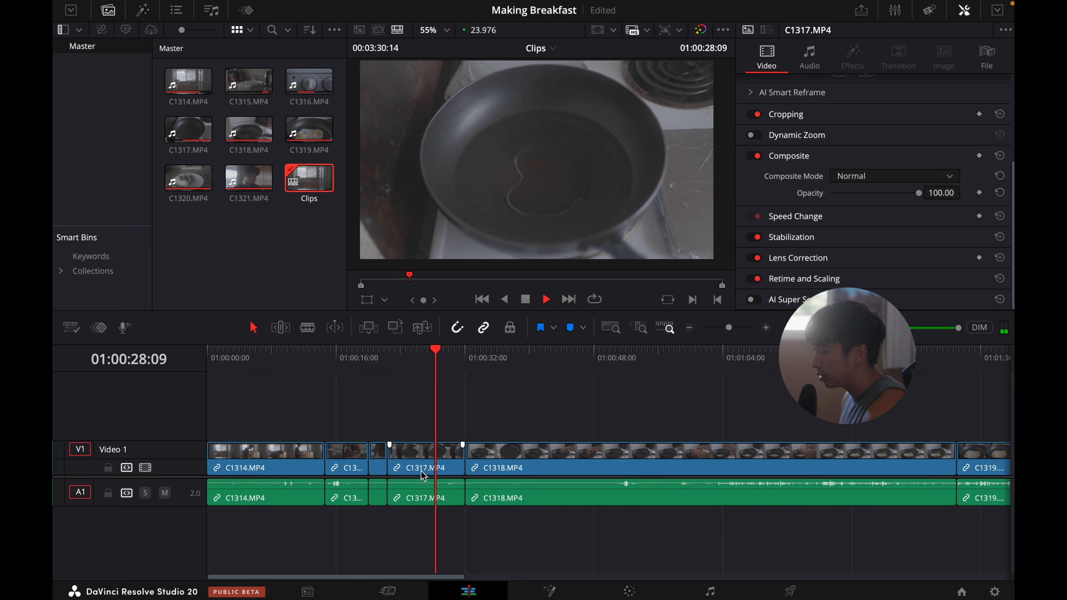
{"action": "key", "text": "space"}
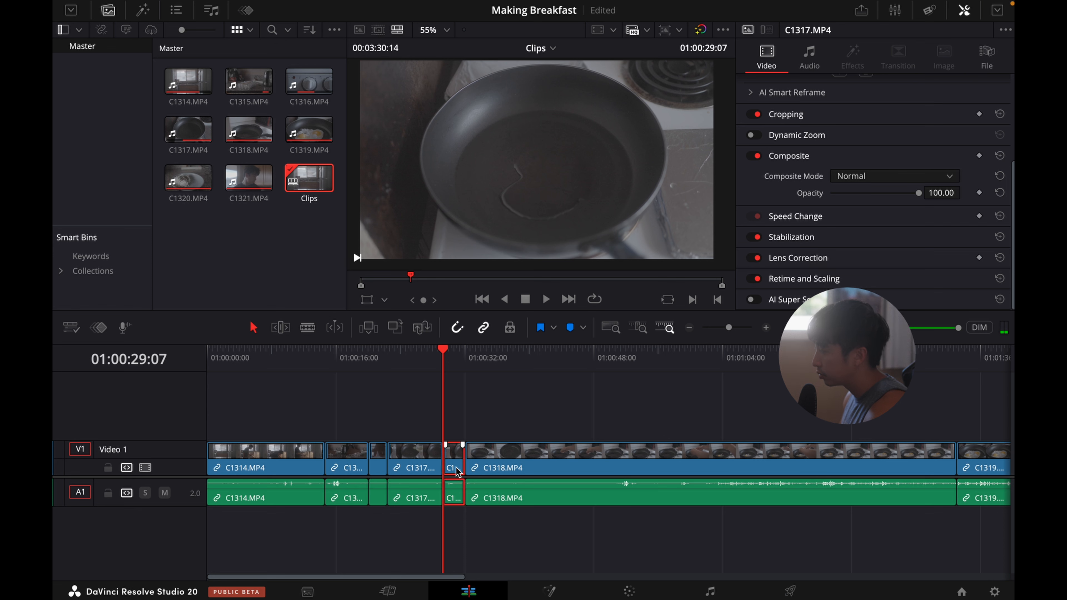
{"action": "key", "text": "shift+BackSpace"}
Step: Scrub through clip C1318, split it at 01:00:56:09, and ripple-delete the portion before the cut
{"action": "key", "text": "space"}
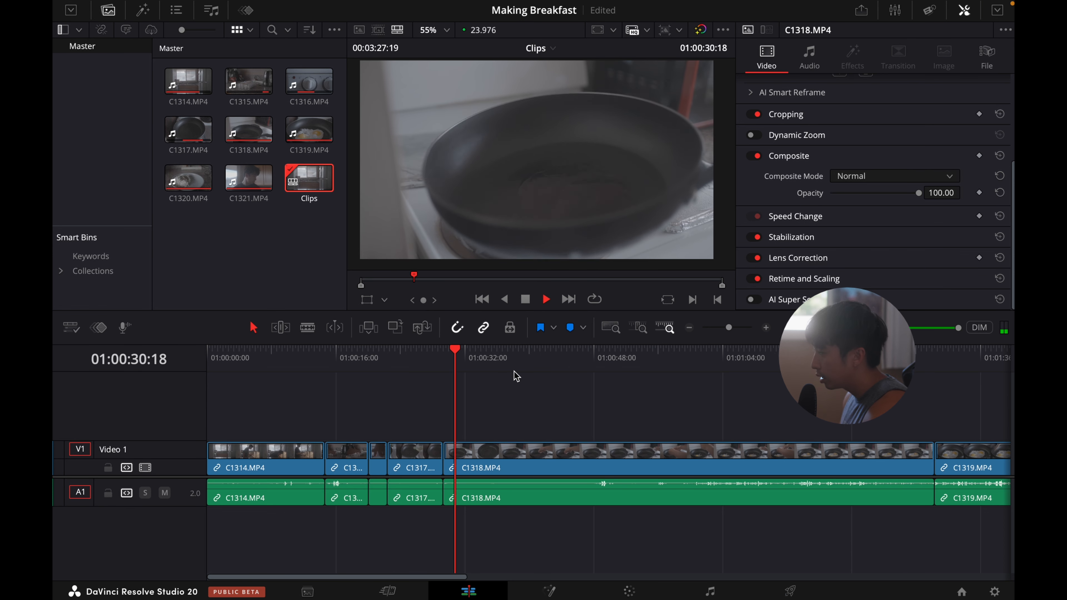
{"action": "left_click_drag", "start_coordinate": [508, 365], "coordinate": [661, 373]}
{"action": "key", "text": "ctrl+b"}
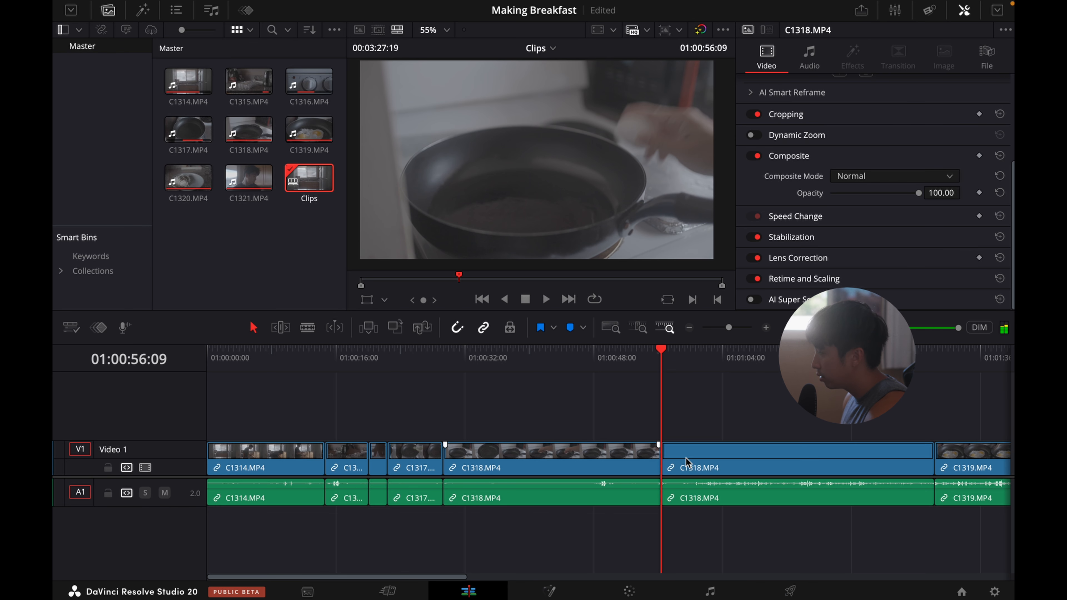
{"action": "left_click", "coordinate": [686, 457]}
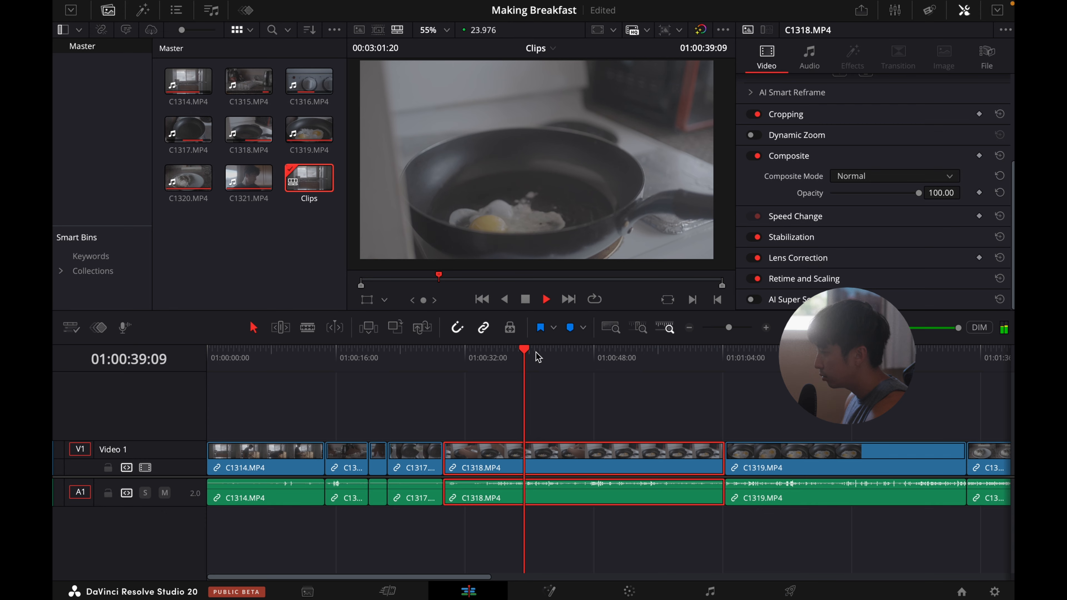
Step: Split the remaining part of clip C1318 at 01:00:55:05 and delete the portion after the cut, leaving no gap
{"action": "left_click_drag", "start_coordinate": [538, 357], "coordinate": [652, 356]}
{"action": "key", "text": "ctrl+b"}
{"action": "left_click", "coordinate": [683, 471]}
{"action": "key", "text": "Delete"}
Step: Play clip C1319 and trim it to about 6 seconds, ripple-deleting the unwanted footage
{"action": "left_click", "coordinate": [691, 327]}
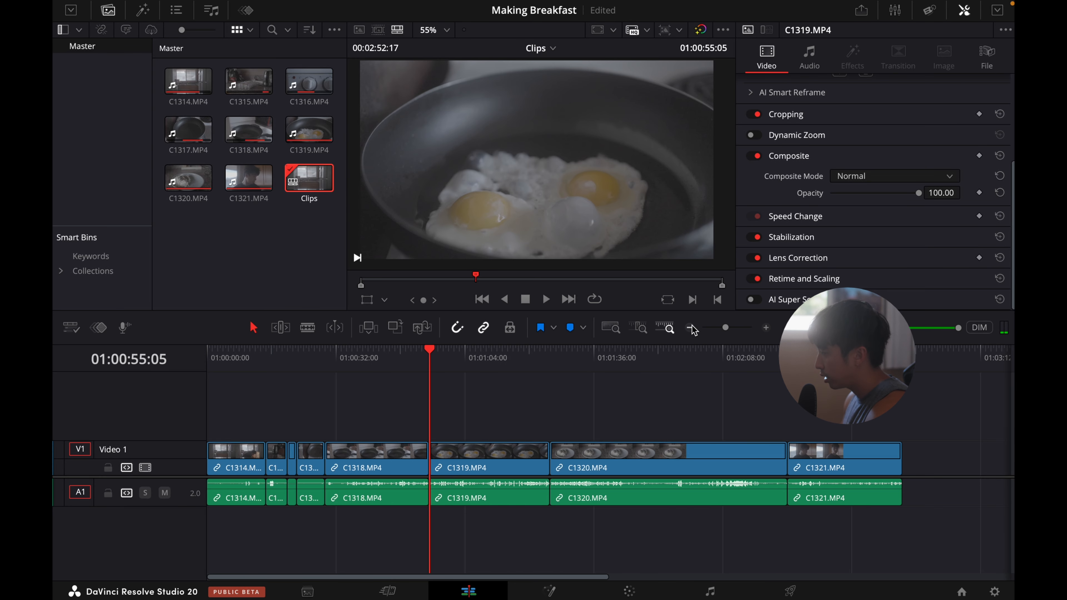
{"action": "left_click", "coordinate": [766, 327]}
{"action": "left_click", "coordinate": [623, 468]}
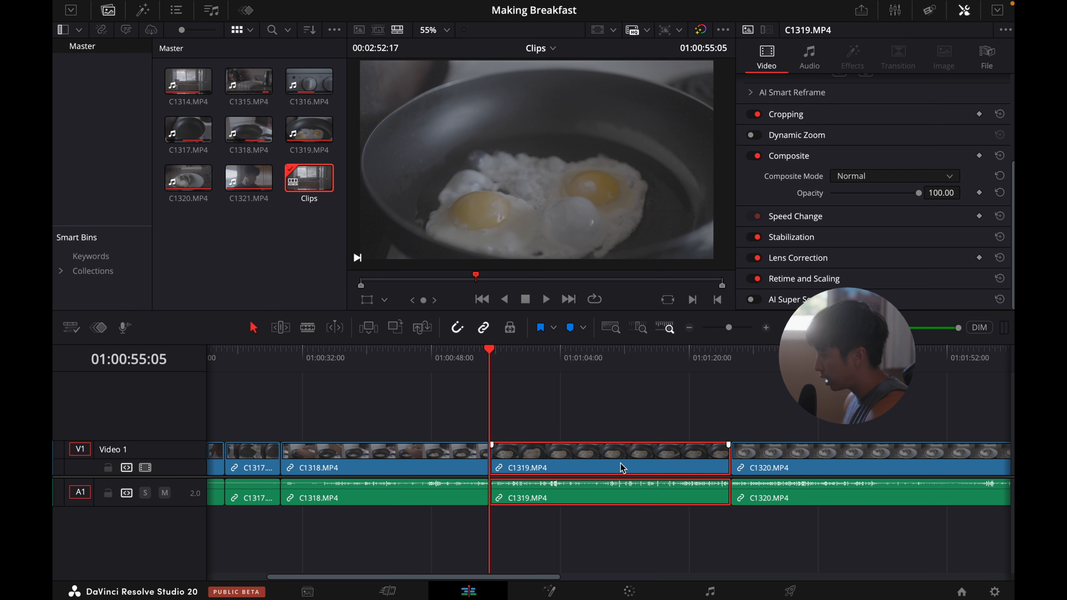
{"action": "key", "text": "space"}
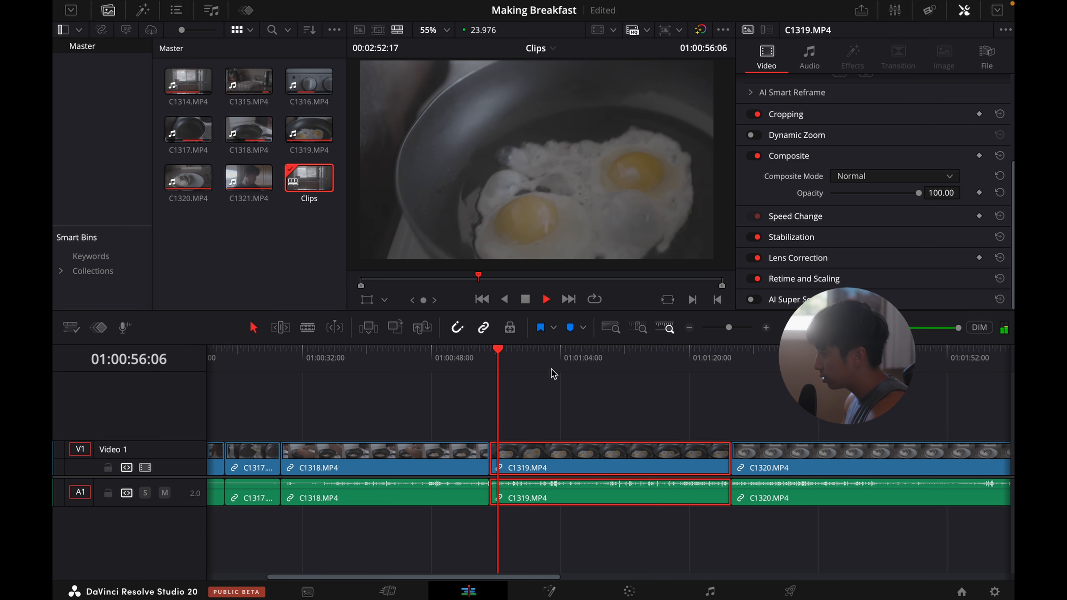
{"action": "left_click", "coordinate": [526, 357]}
{"action": "key", "text": "space"}
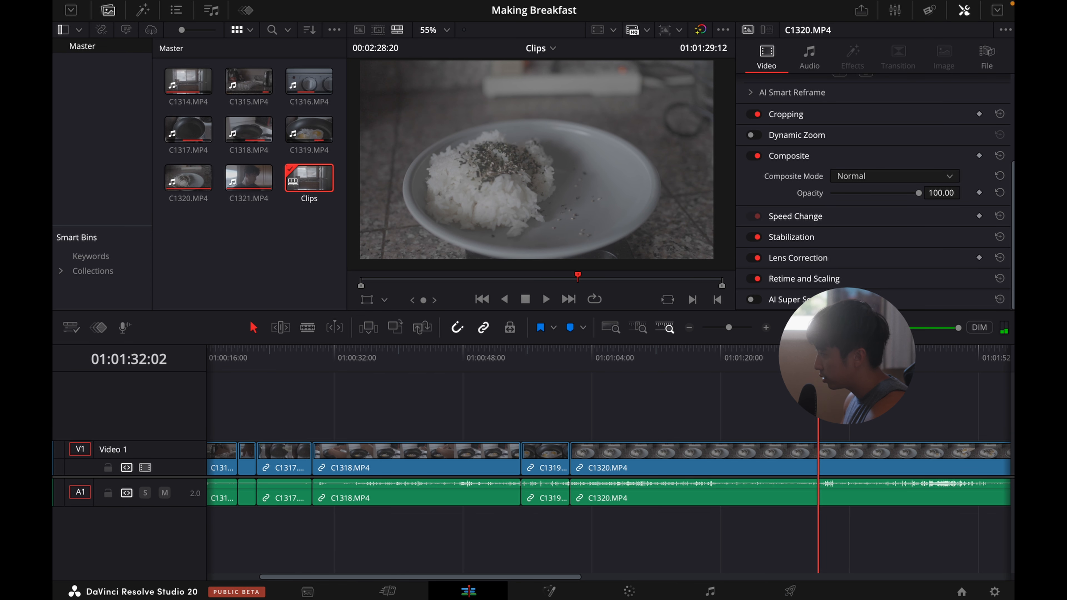
Step: Trim clip C1320 at both ends to about 11 seconds, ripple-deleting the footage before and after the kept part
{"action": "left_click", "coordinate": [689, 330]}
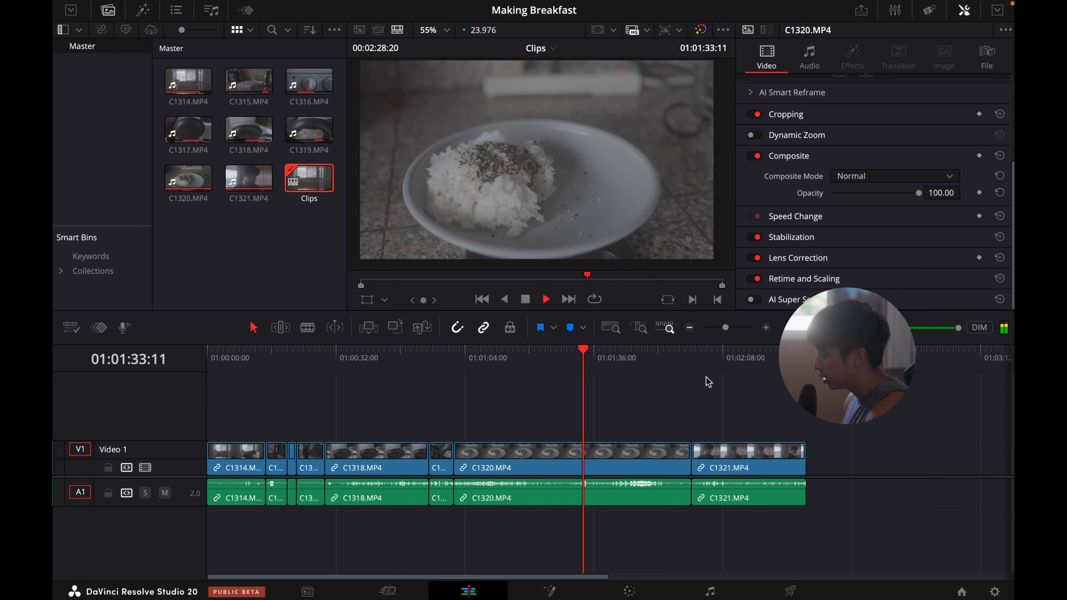
{"action": "left_click_drag", "start_coordinate": [601, 362], "coordinate": [625, 368]}
{"action": "key", "text": "super+b"}
{"action": "left_click", "coordinate": [598, 470]}
{"action": "key", "text": "Delete"}
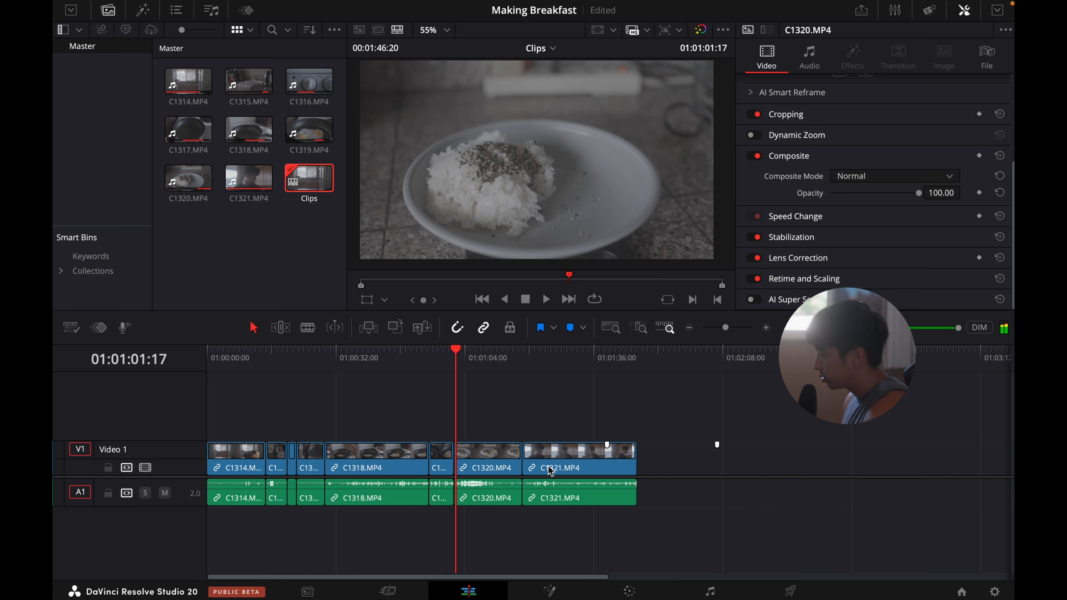
{"action": "left_click", "coordinate": [500, 457]}
{"action": "key", "text": "space"}
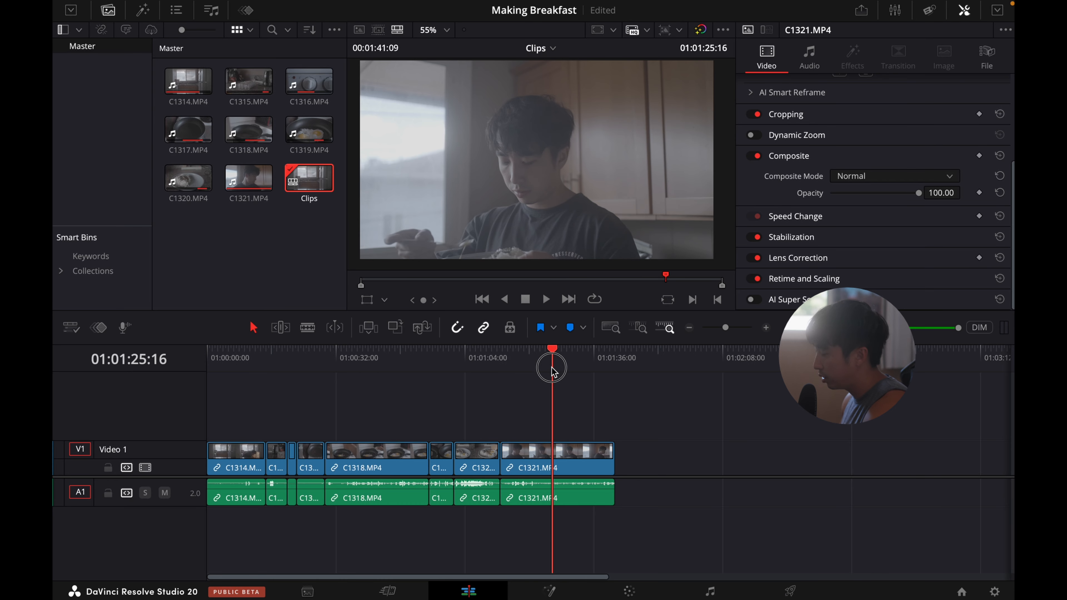
Step: Split clip C1321, ripple-delete the portion before the cut, and play the rest to trim its end
{"action": "left_click_drag", "start_coordinate": [553, 370], "coordinate": [557, 372]}
{"action": "key", "text": "super+b"}
{"action": "left_click", "coordinate": [534, 472]}
{"action": "key", "text": "shift+BackSpace"}
{"action": "key", "text": "space"}
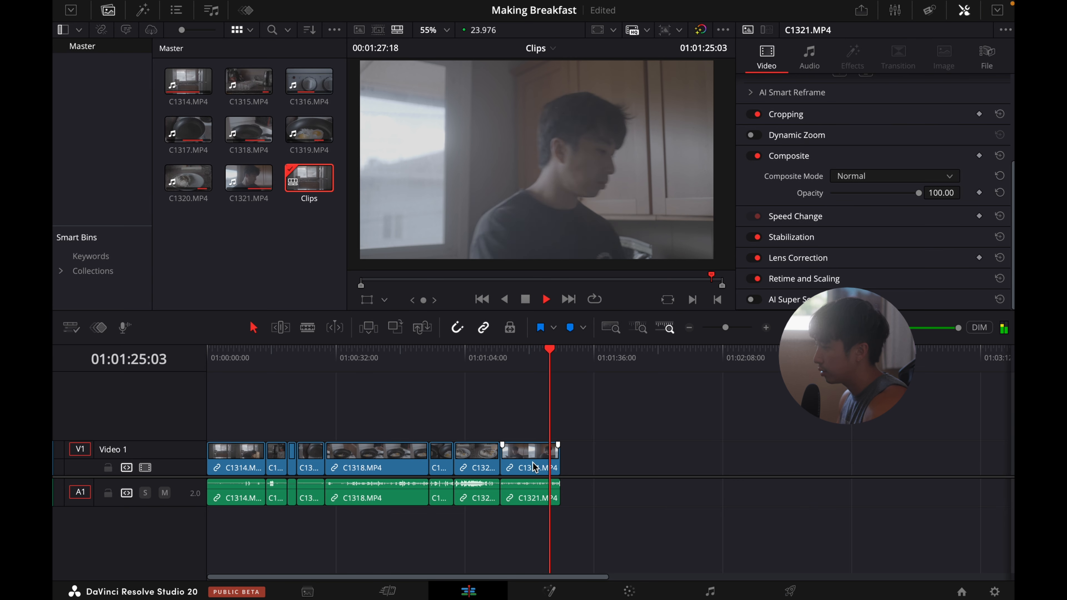
Step: Review the trimmed Clips timeline by scrubbing from its start and playing the last part of C1321
{"action": "left_click", "coordinate": [215, 355]}
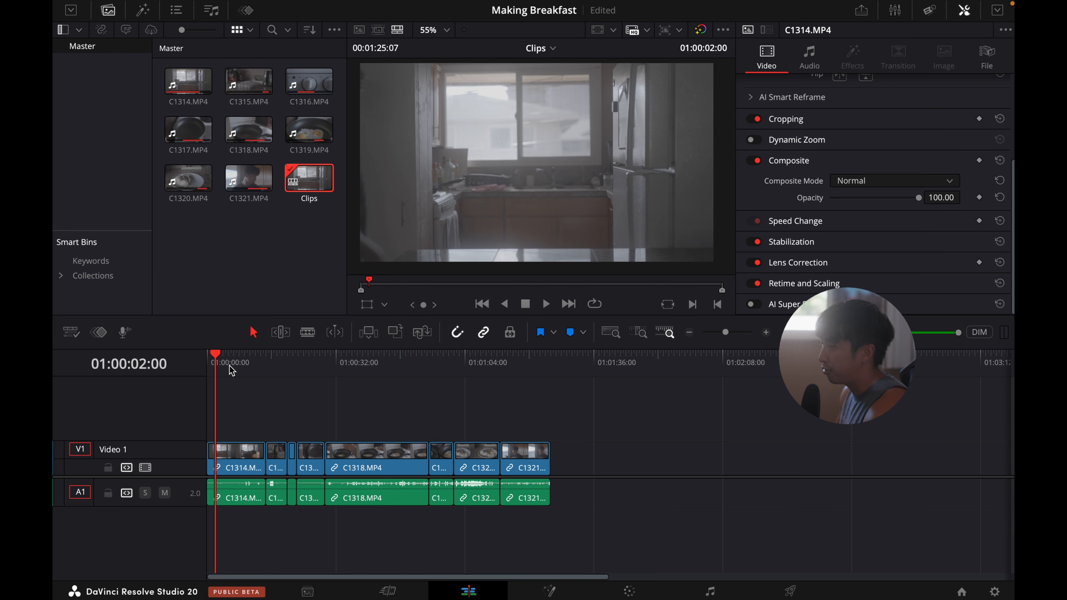
{"action": "left_click_drag", "start_coordinate": [228, 370], "coordinate": [503, 373]}
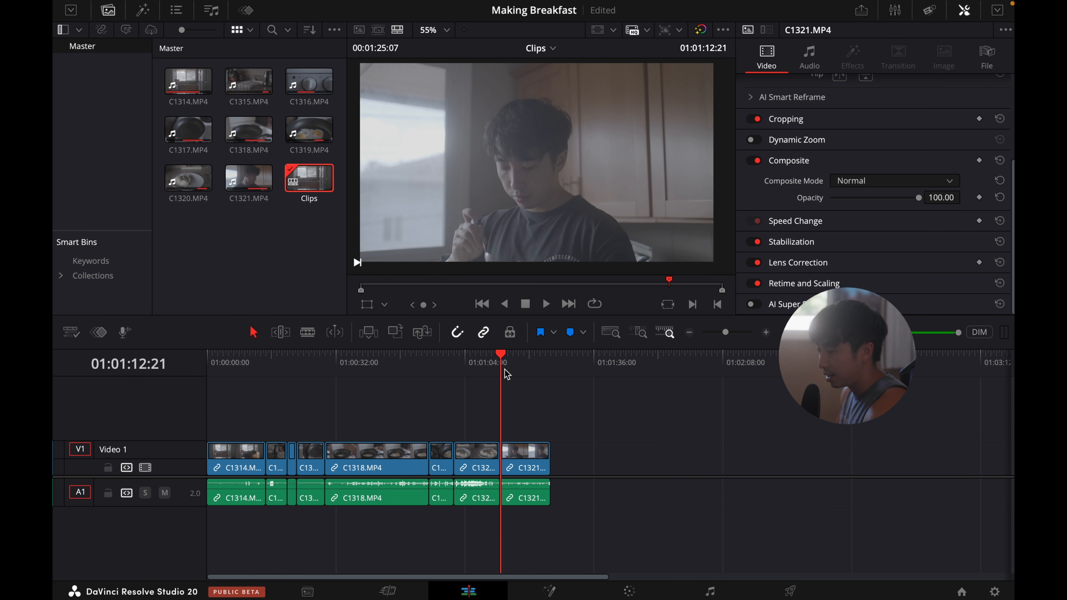
{"action": "left_click", "coordinate": [534, 373]}
{"action": "key", "text": "space"}
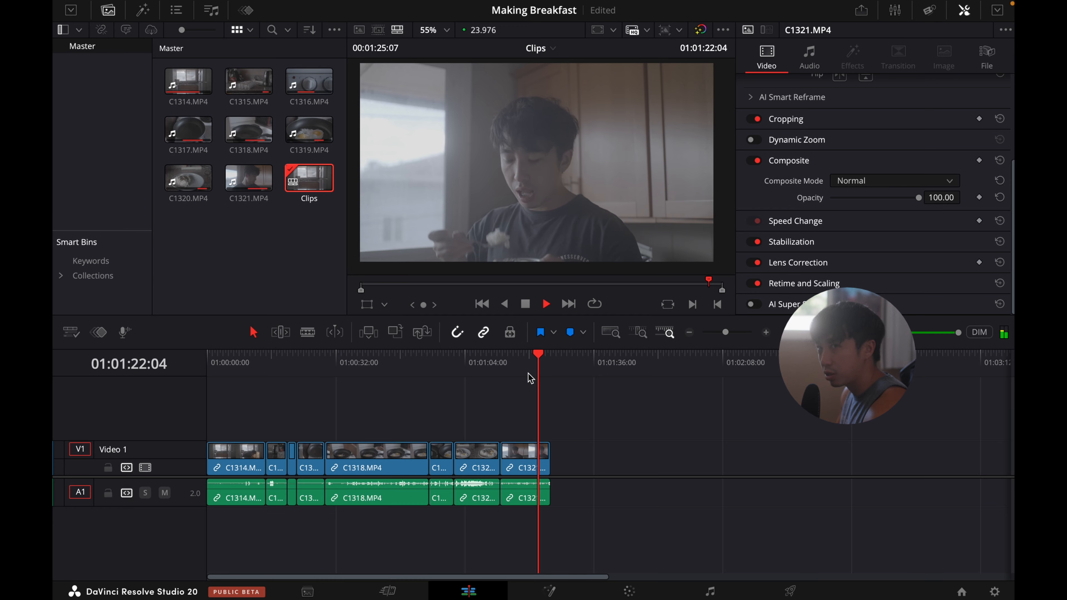
{"action": "key", "text": "space"}
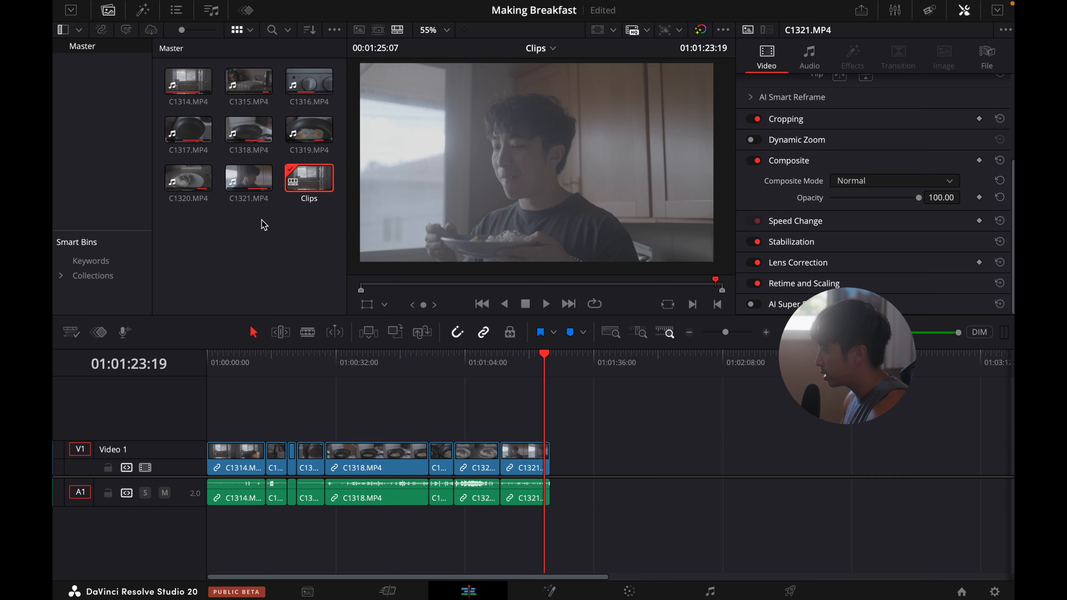
Step: Create a new empty timeline named Making Breakfast, keeping the project settings
{"action": "left_click", "coordinate": [294, 231]}
{"action": "right_click", "coordinate": [294, 230]}
{"action": "mouse_move", "coordinate": [338, 242]}
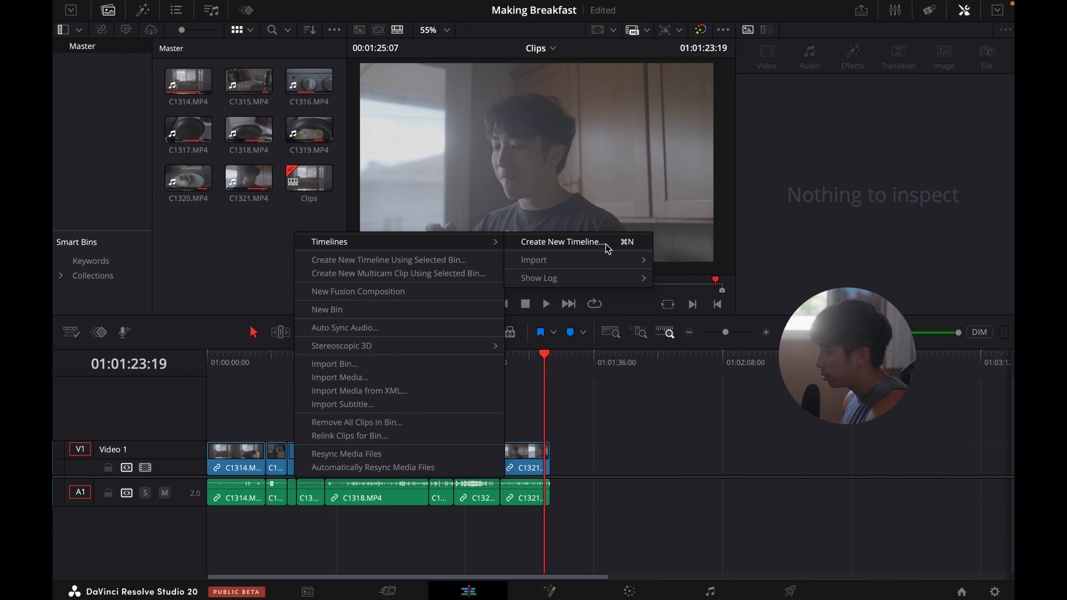
{"action": "left_click", "coordinate": [563, 242]}
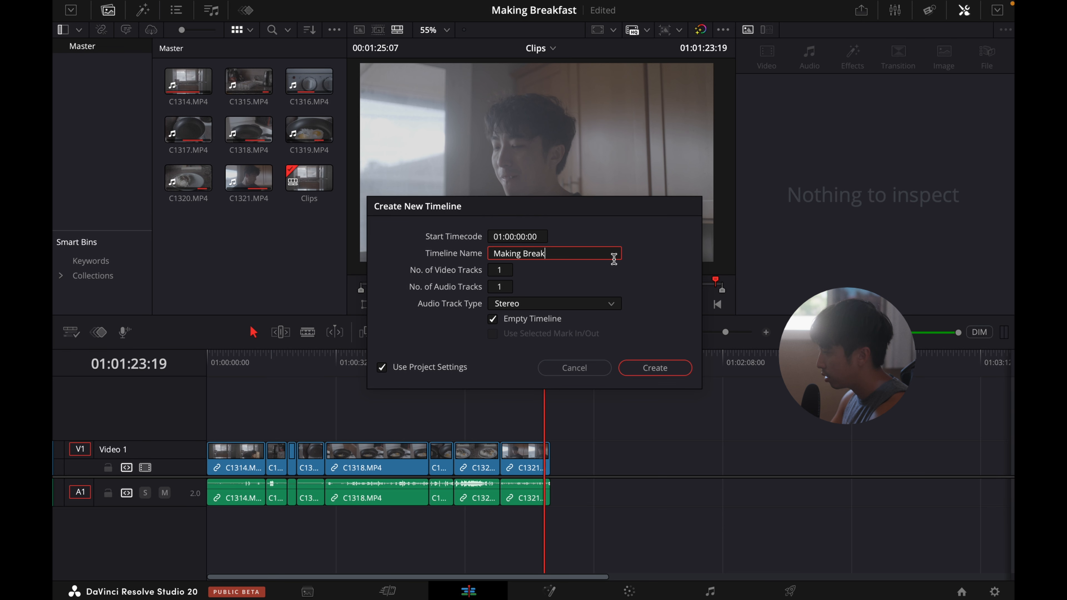
{"action": "key", "text": "Return"}
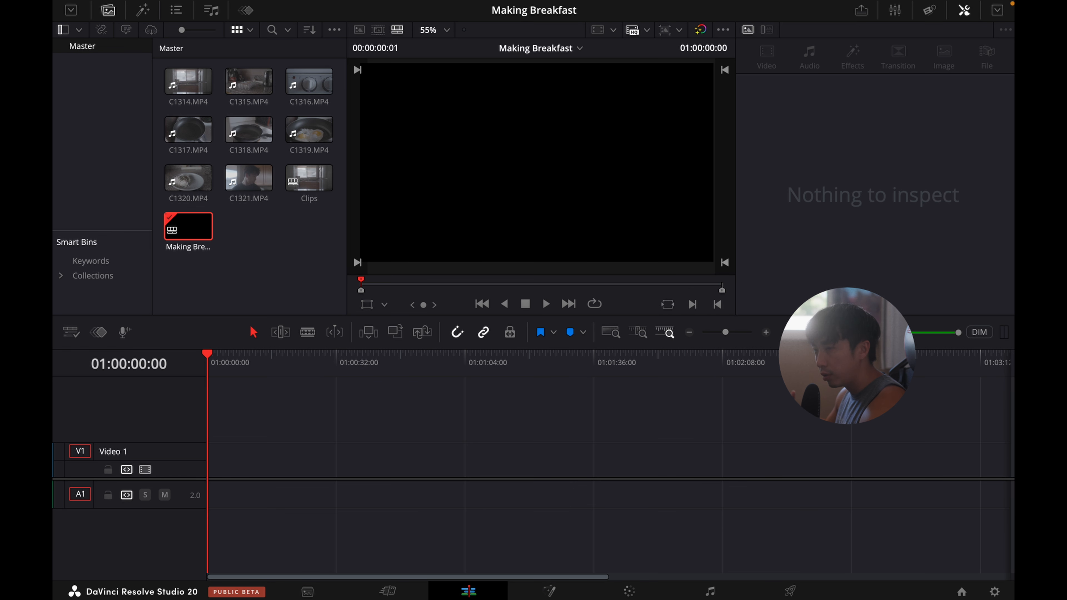